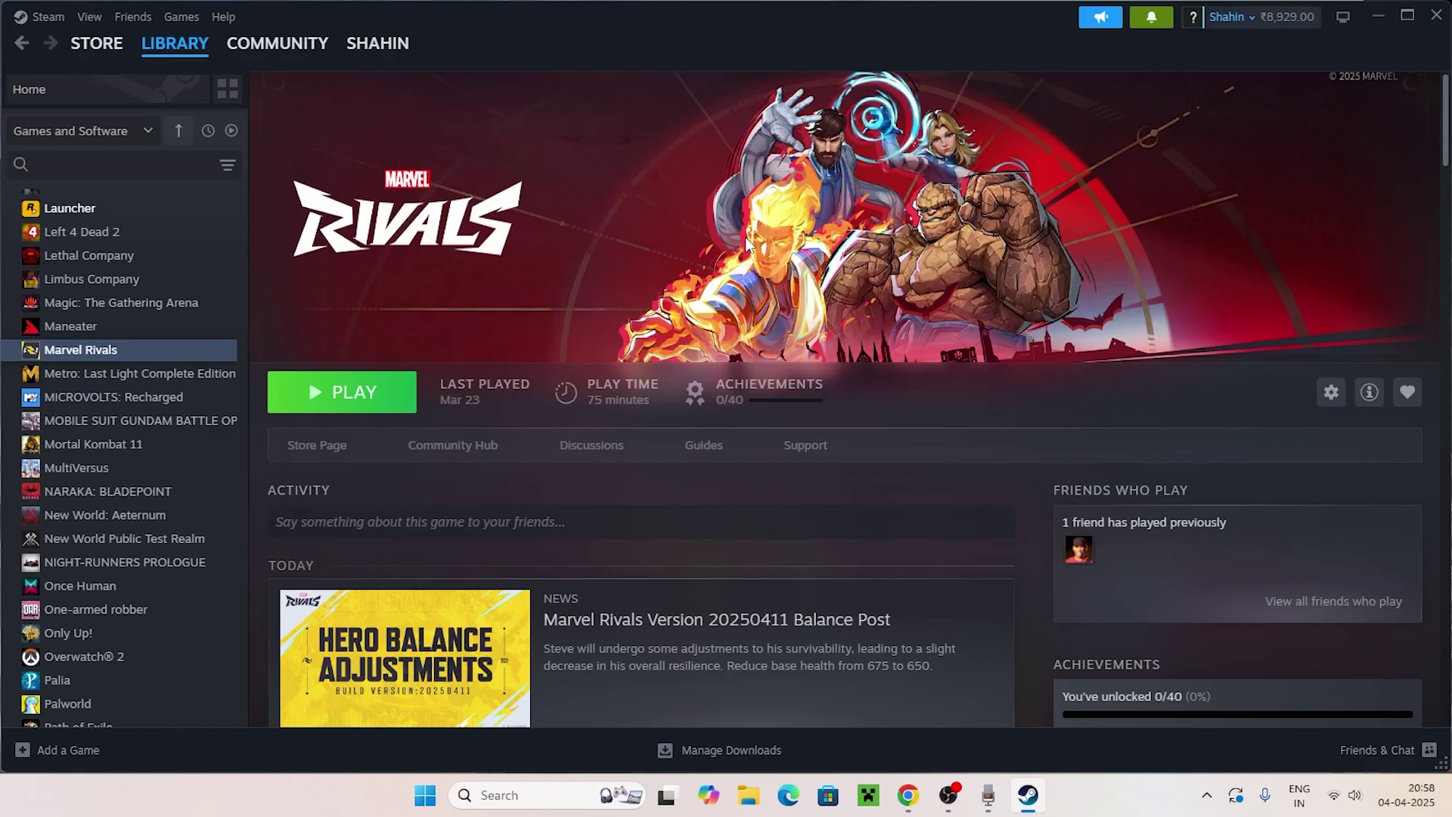
# Step: Open the properties of Marvel Rivals and toggle the in-game Steam Overlay on and back off
pyautogui.rightClick(73, 355)
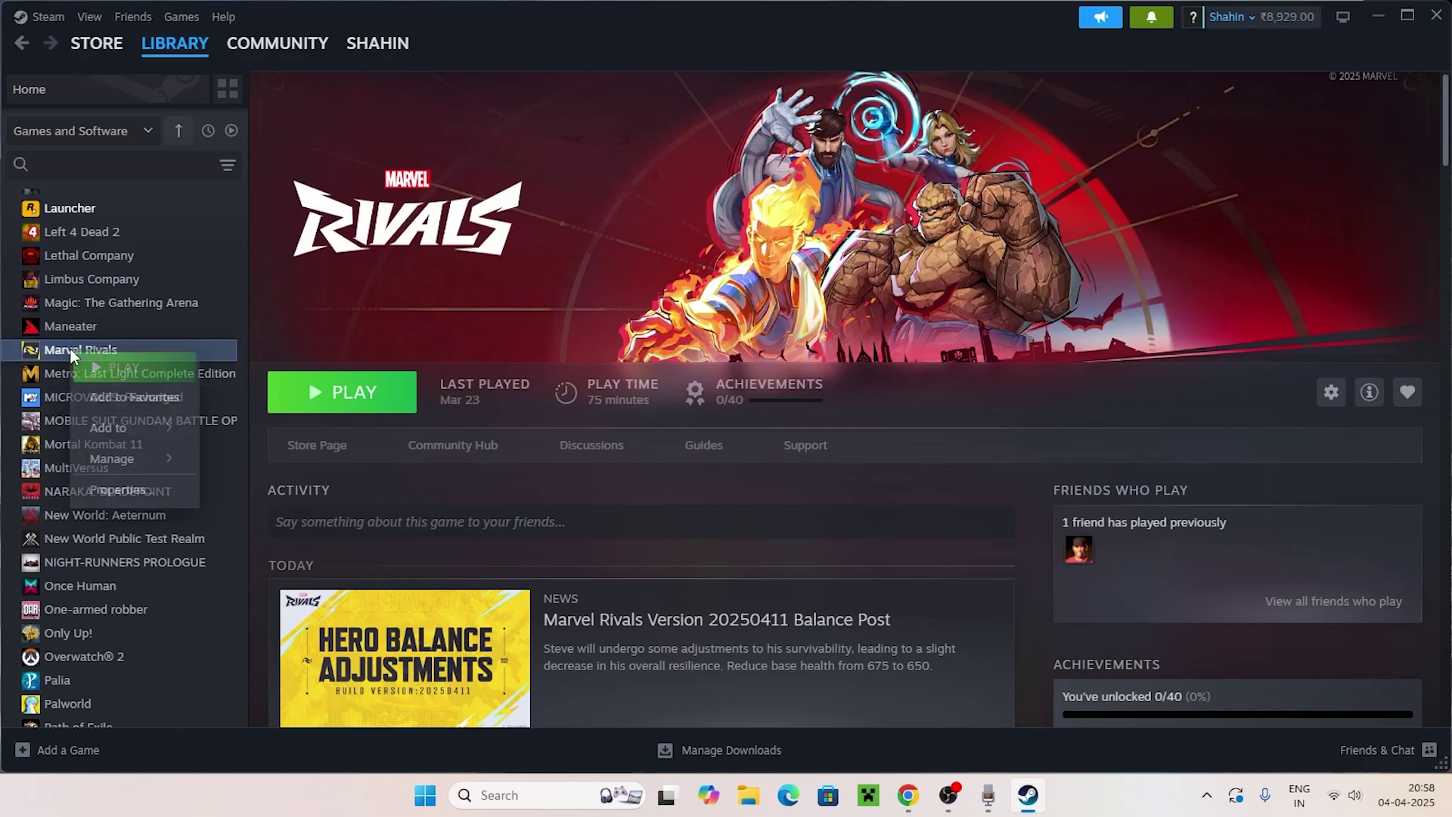
pyautogui.click(104, 491)
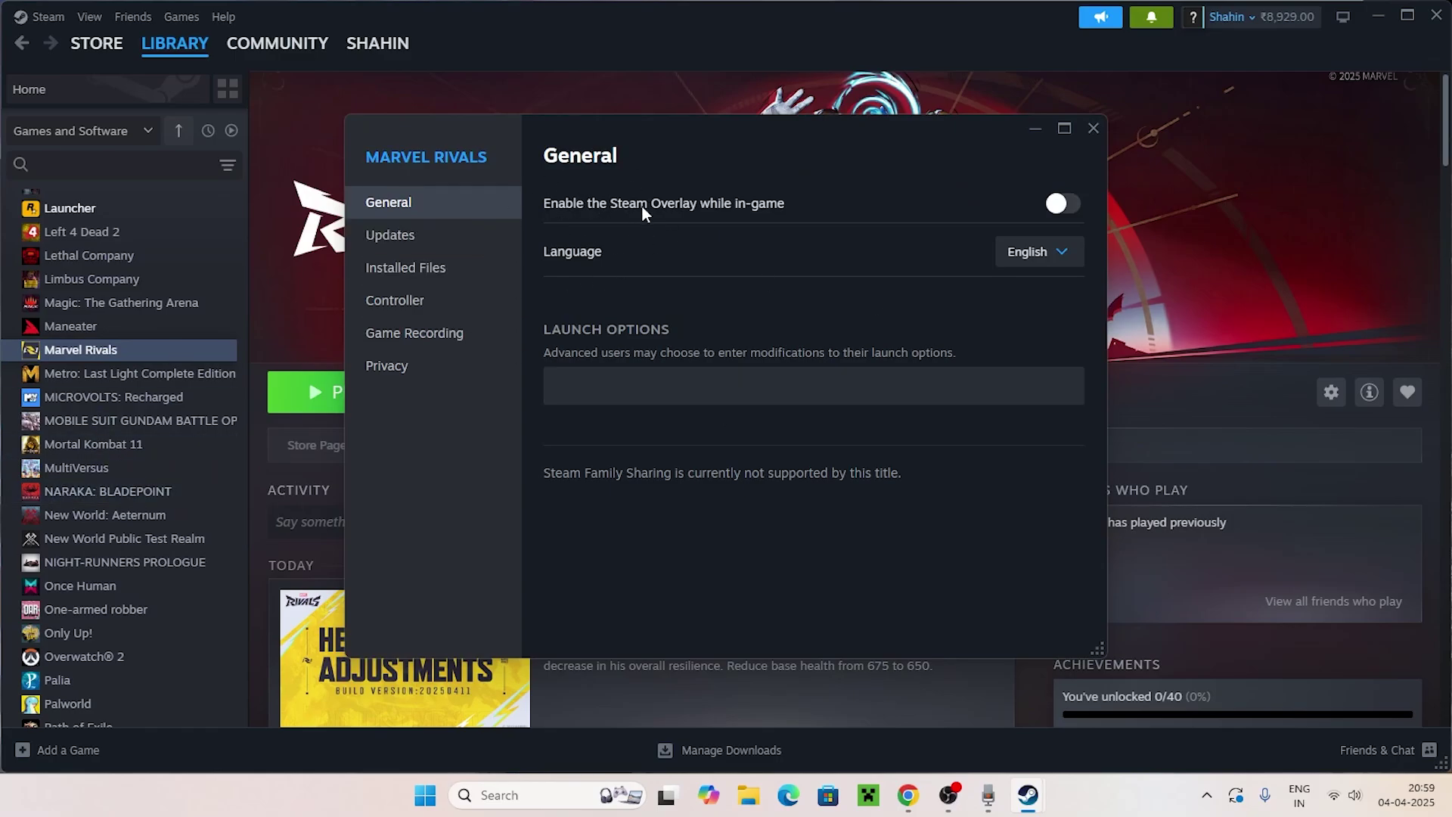
pyautogui.click(1057, 212)
pyautogui.click(1060, 209)
# Step: Verify the integrity of the Marvel Rivals installed files, then close its properties and minimize Steam
pyautogui.click(398, 274)
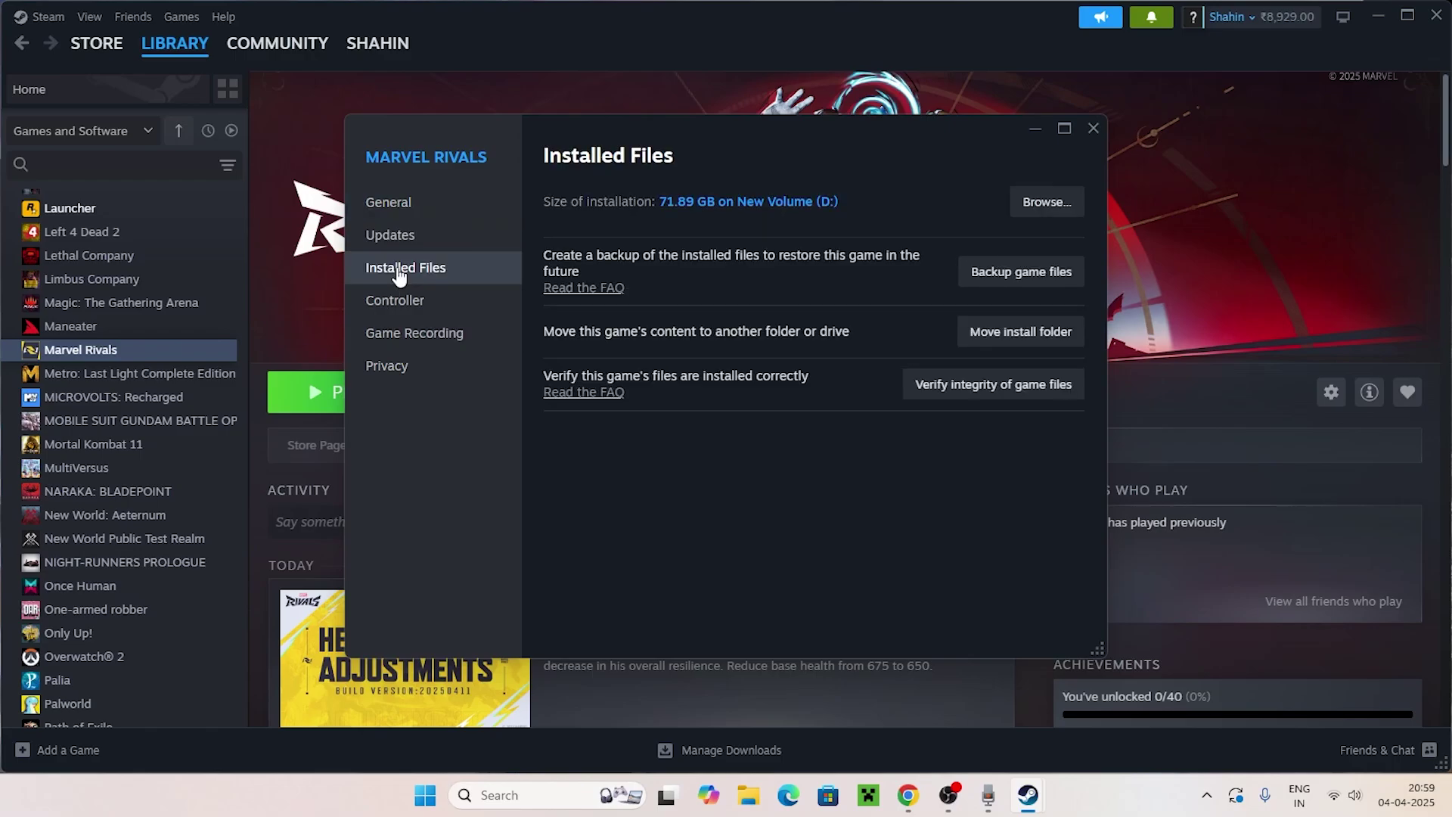
pyautogui.click(1008, 389)
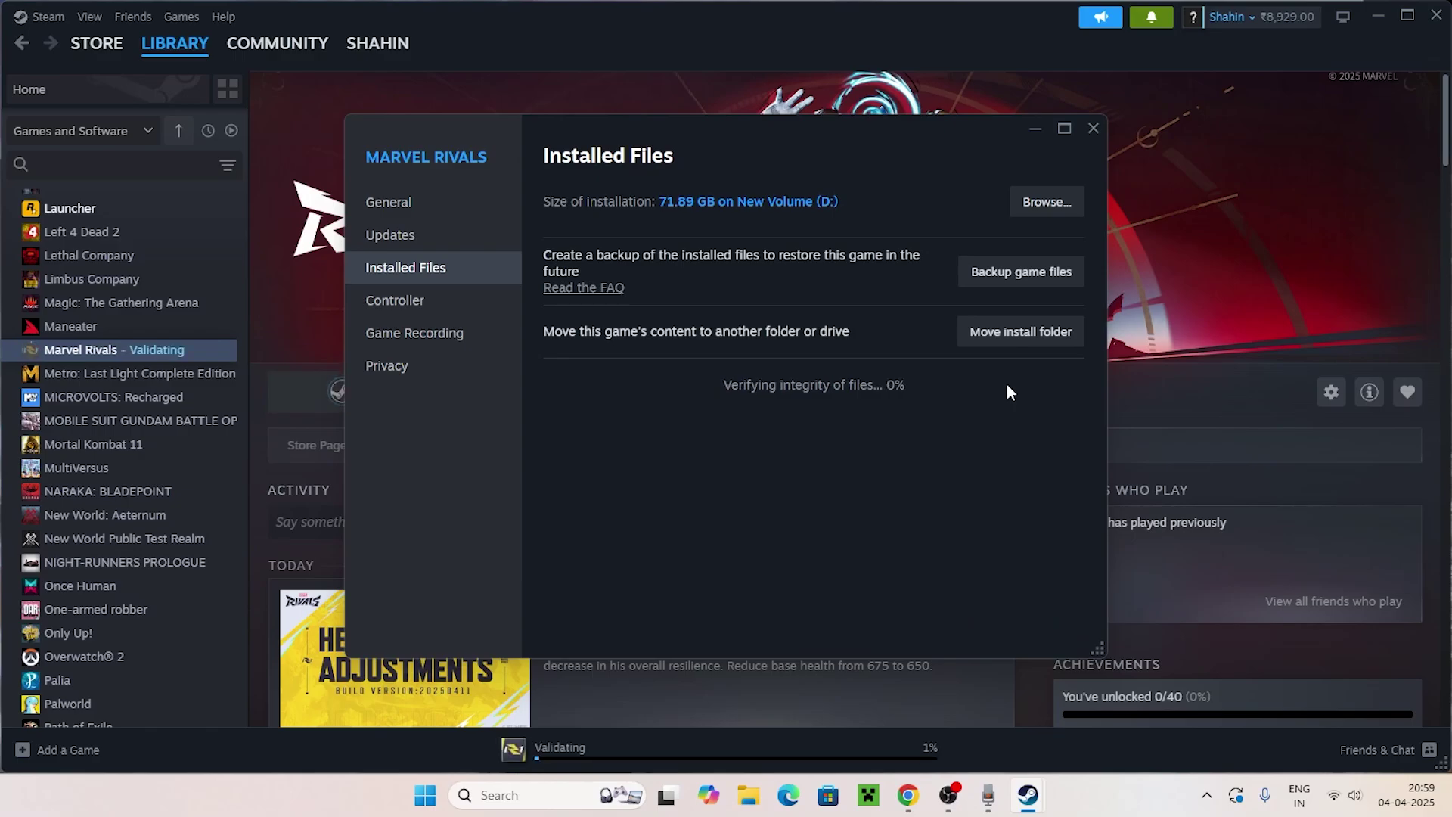
pyautogui.click(1092, 130)
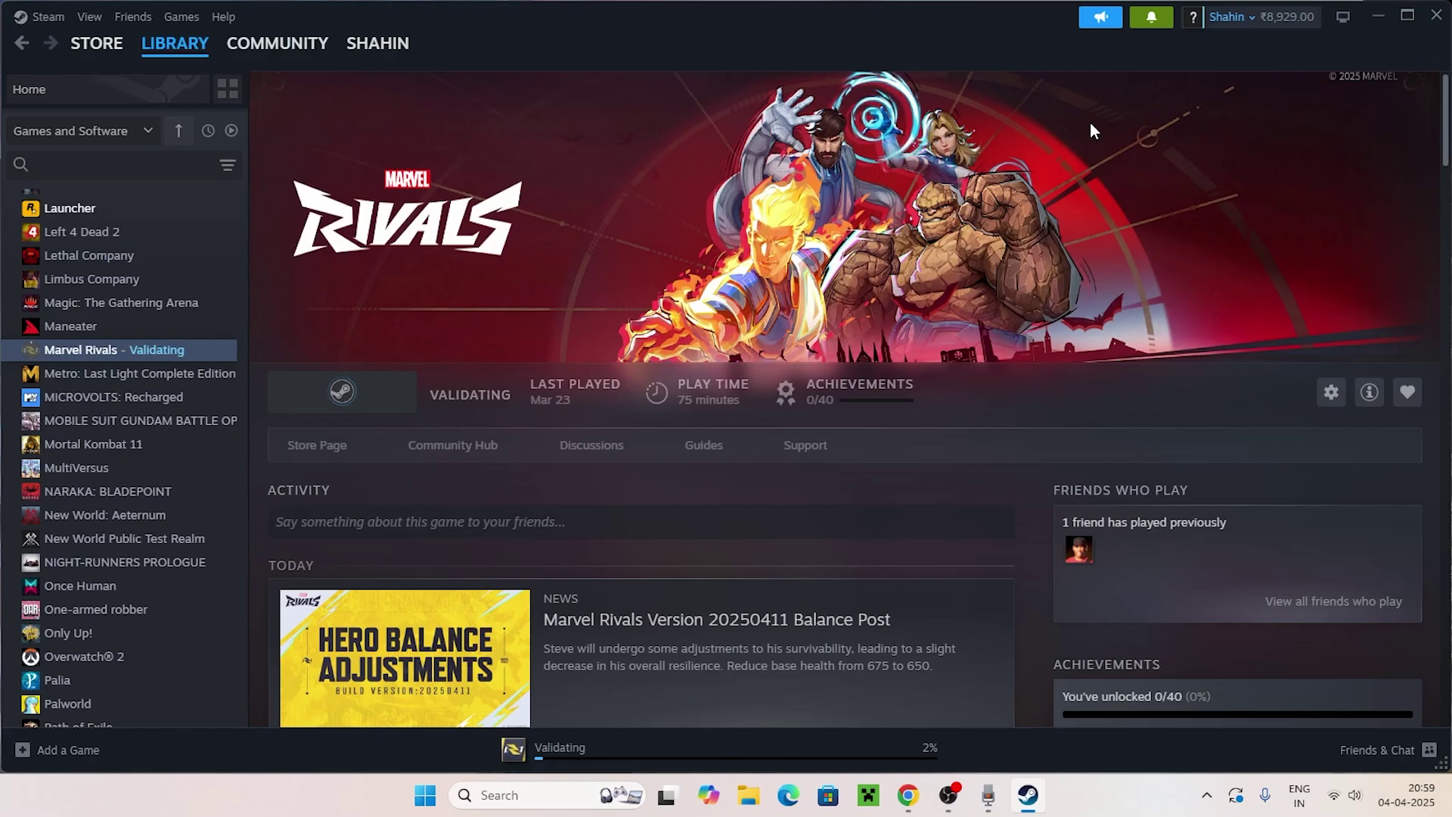
pyautogui.click(1379, 16)
# Step: Open the %localappdata% folder through the Windows Run dialog
pyautogui.click(490, 795)
pyautogui.write('ru')
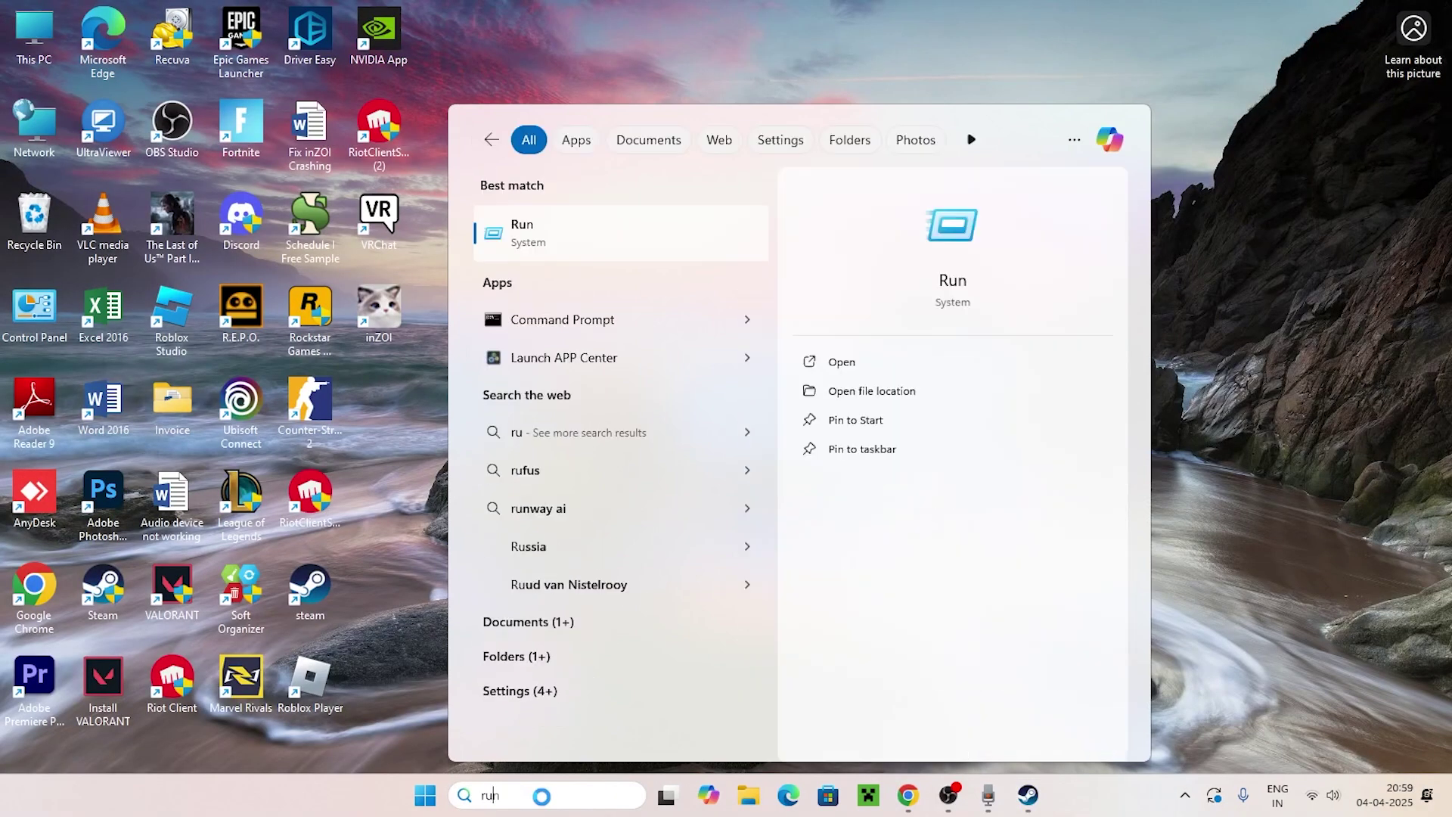
pyautogui.write('n')
pyautogui.press('Return')
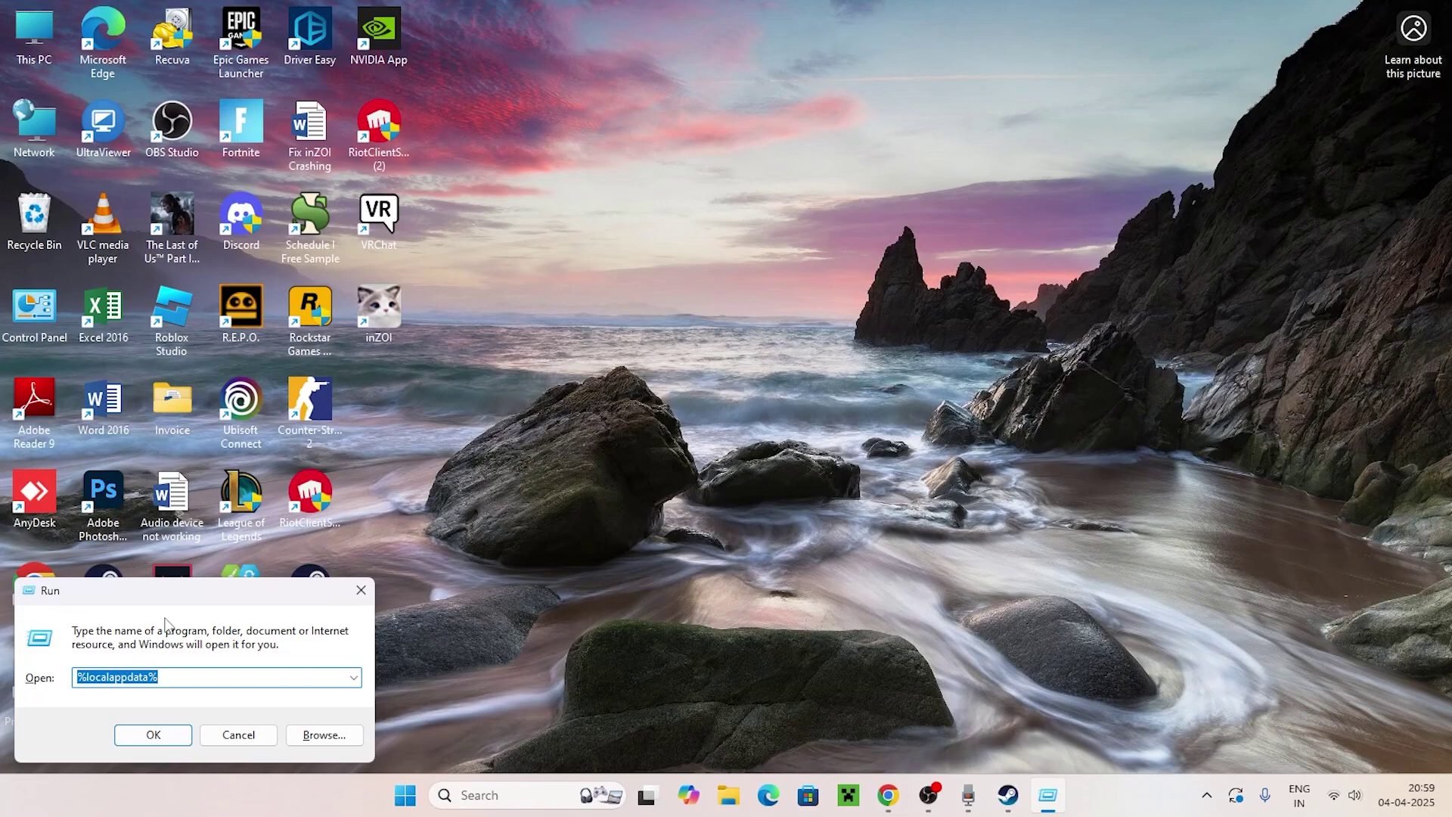
pyautogui.moveTo(194, 593); pyautogui.dragTo(679, 274)
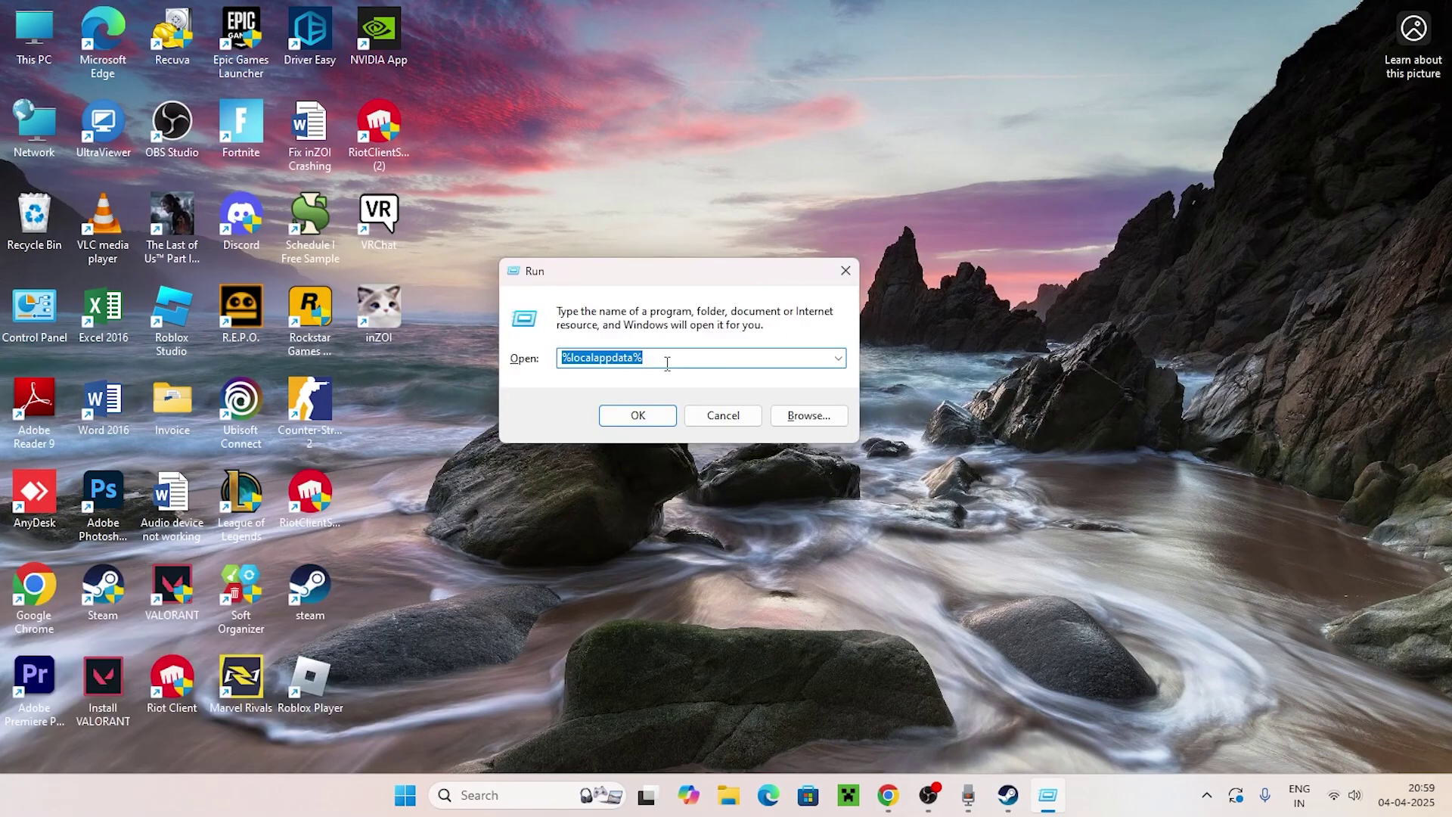
pyautogui.click(620, 417)
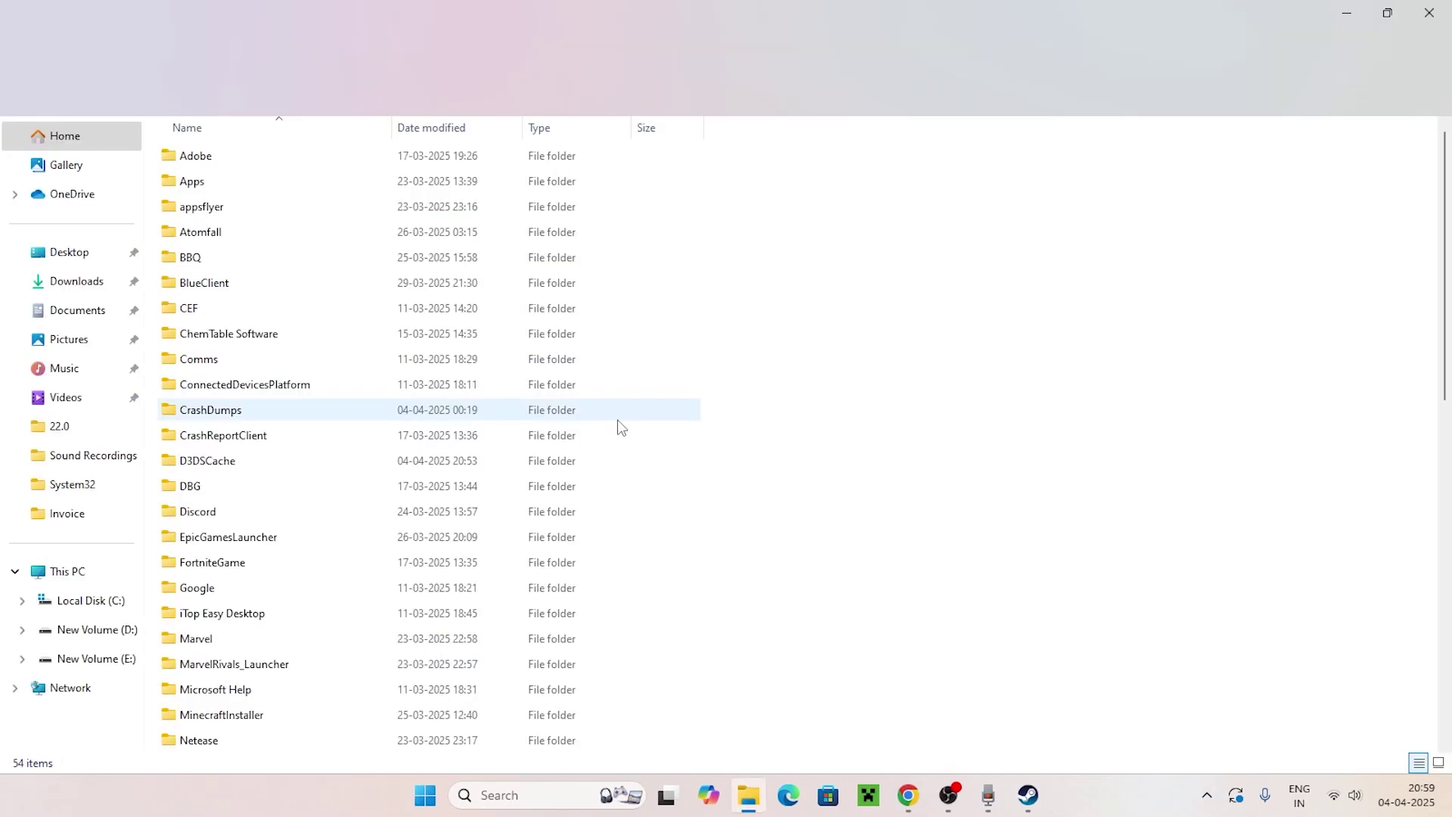
# Step: Open Marvel's Saved > Crashes folder, select everything inside it, and close File Explorer
pyautogui.scroll(-2, 250, 335)
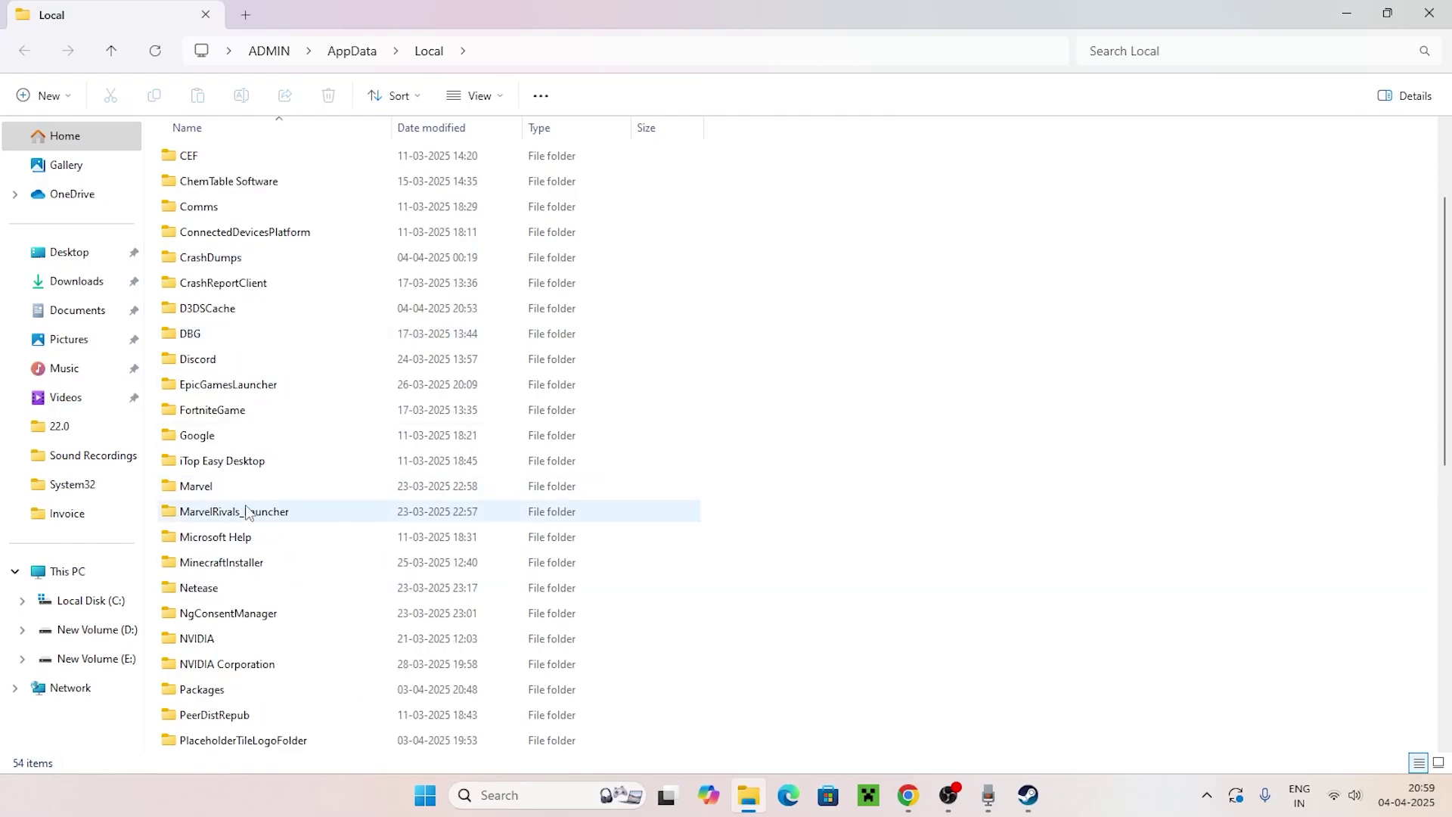
pyautogui.doubleClick(208, 490)
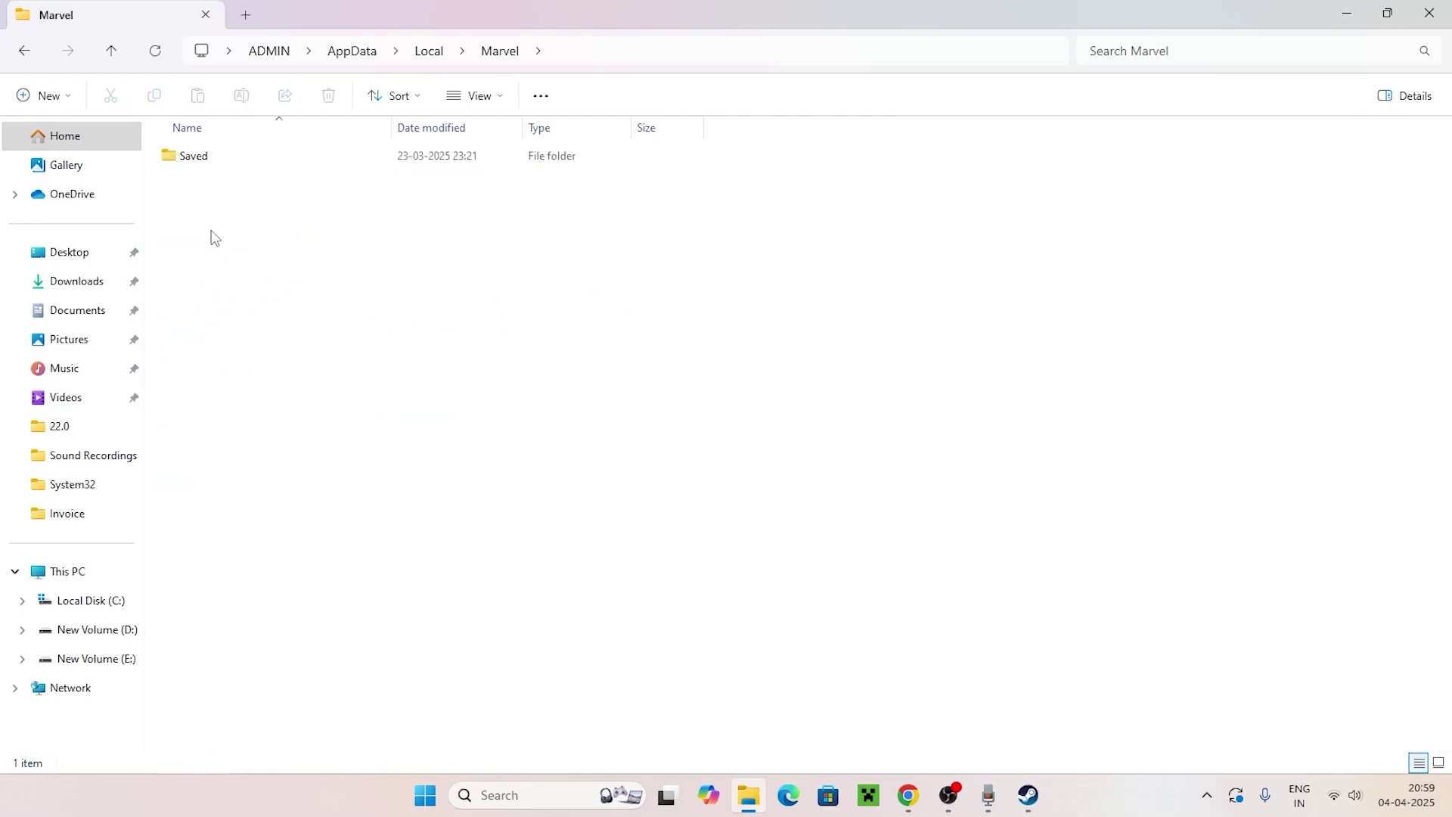
pyautogui.doubleClick(180, 159)
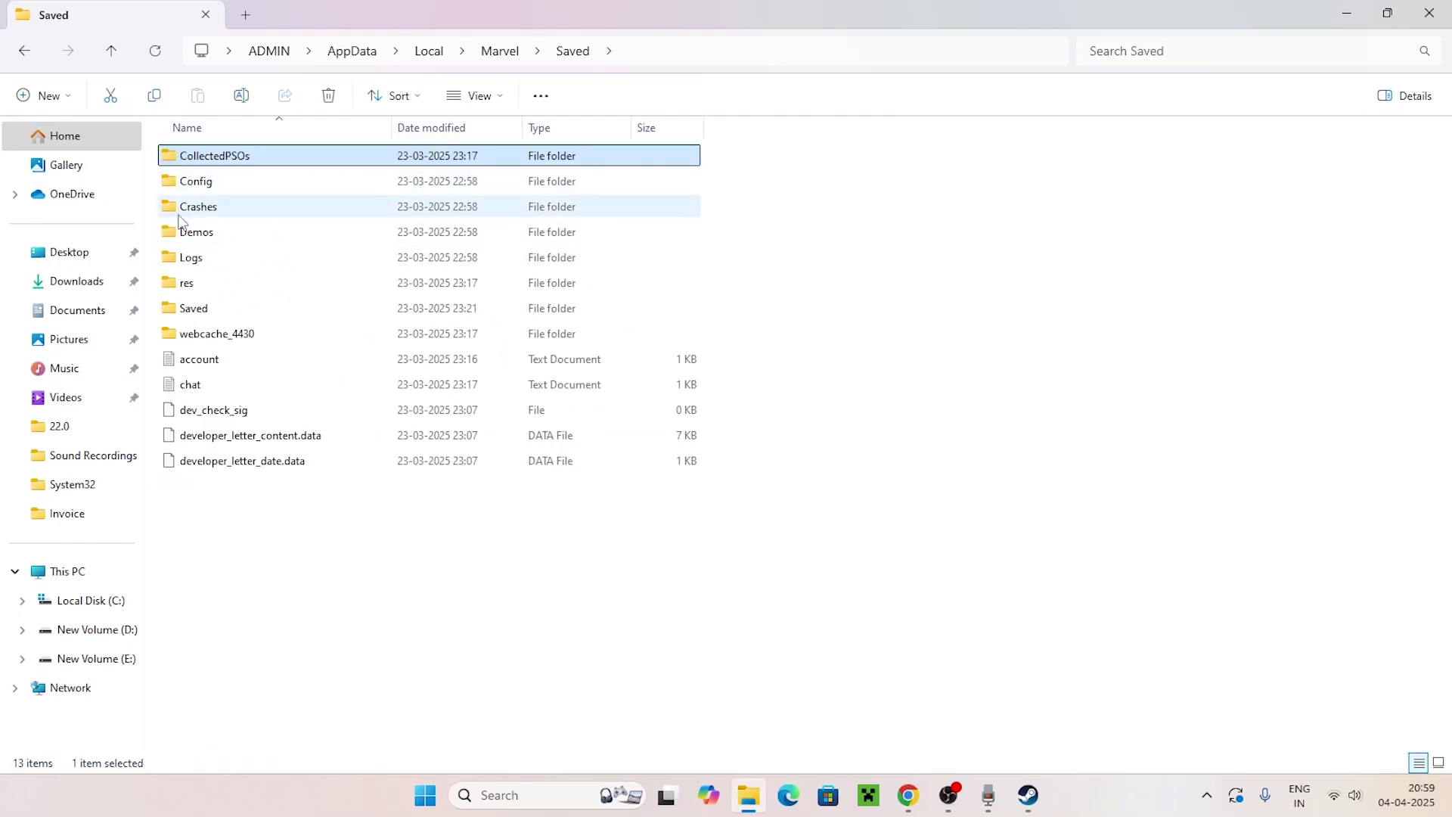
pyautogui.doubleClick(192, 215)
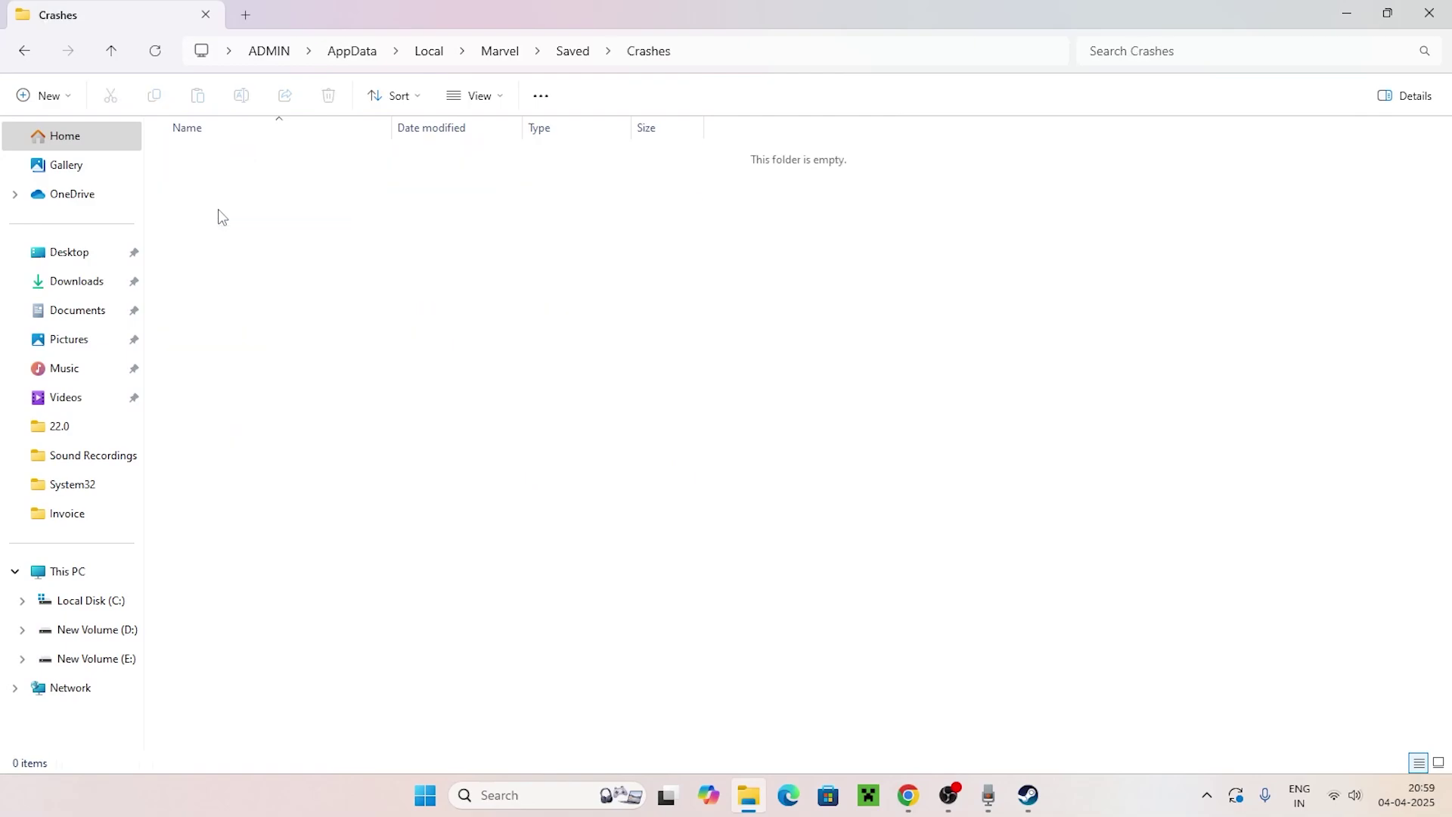
pyautogui.moveTo(901, 494); pyautogui.dragTo(216, 167)
pyautogui.click(1429, 13)
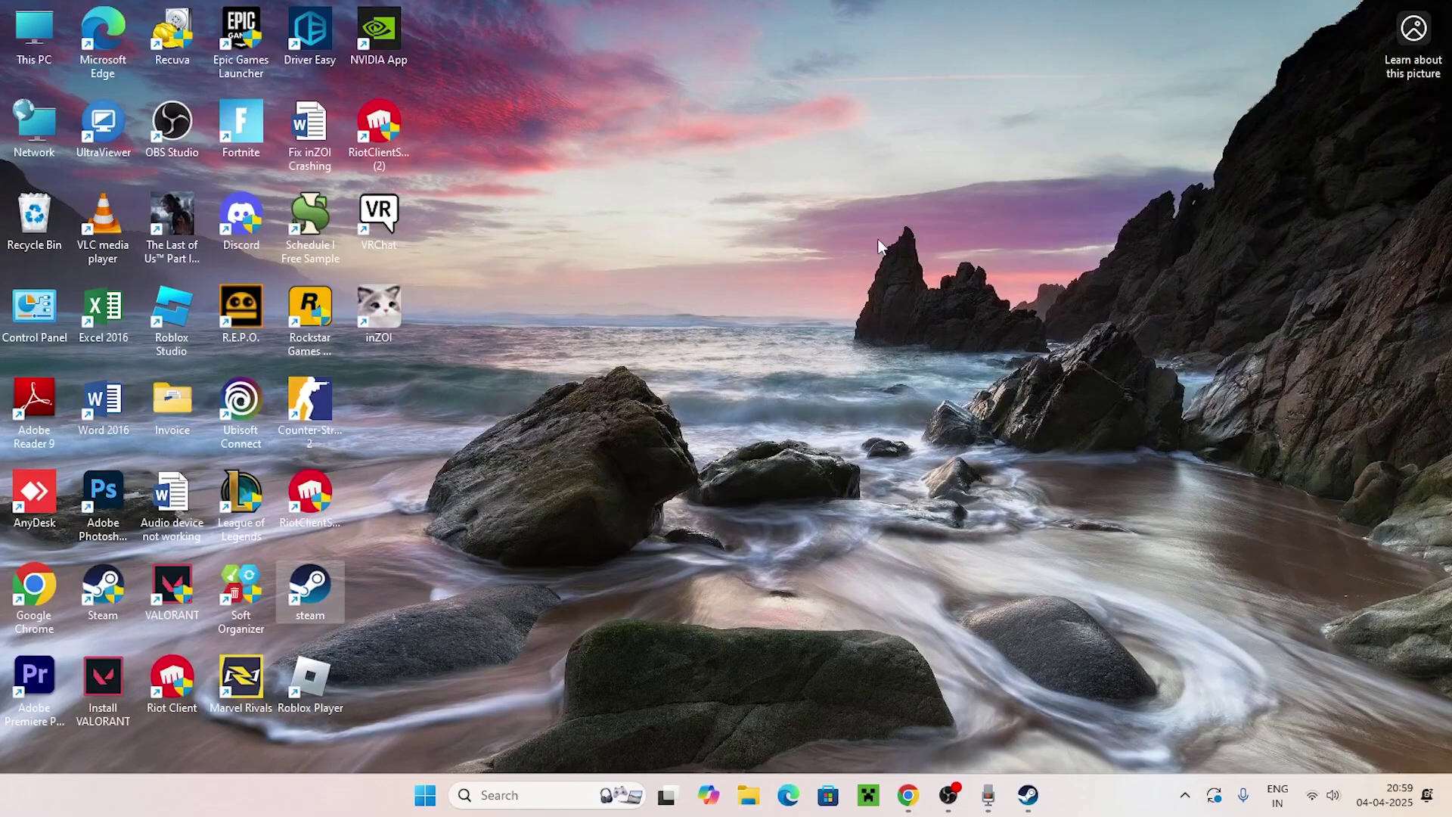
# Step: Empty the Recycle Bin on the desktop
pyautogui.rightClick(30, 227)
pyautogui.click(86, 314)
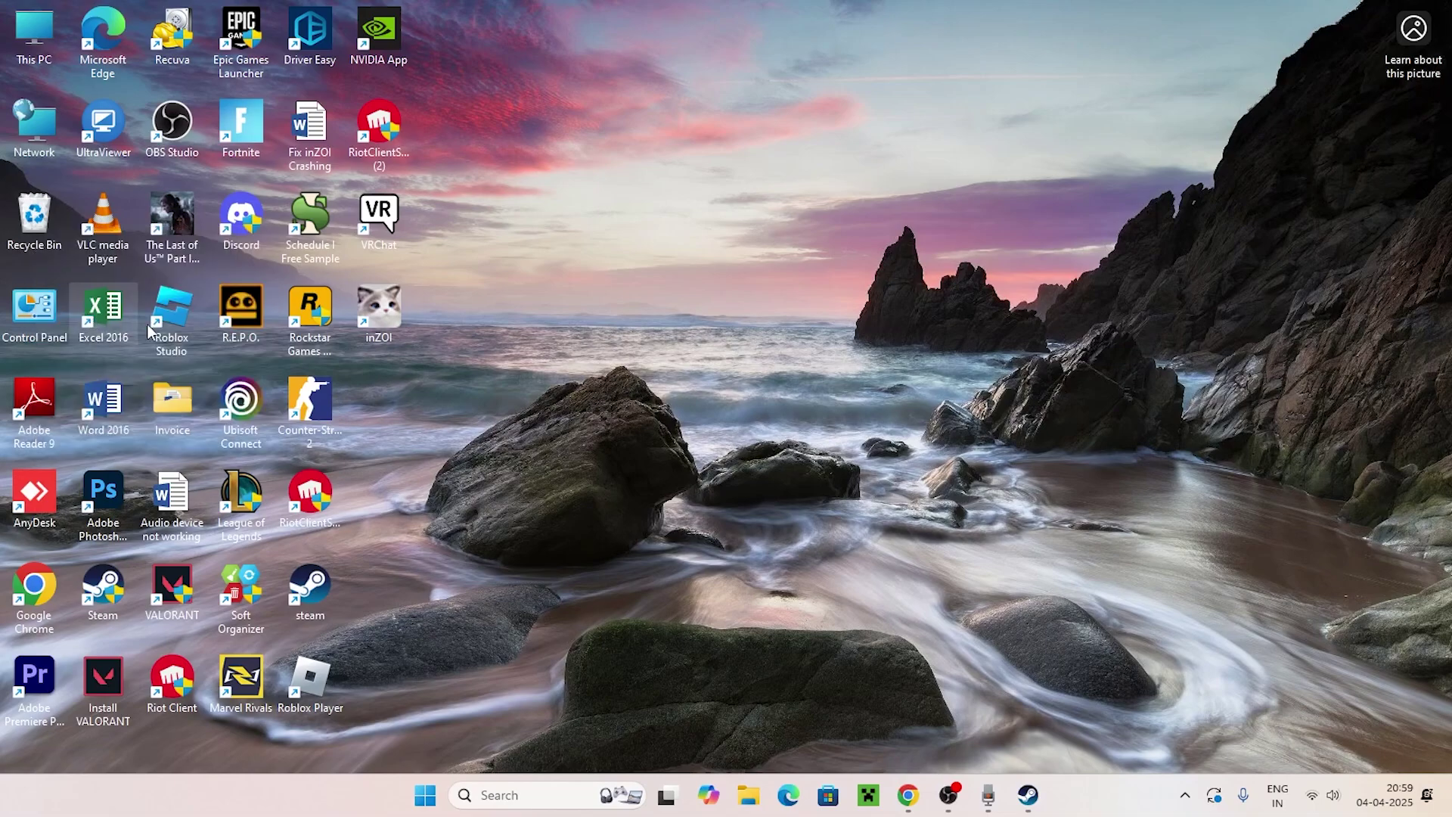
pyautogui.click(799, 472)
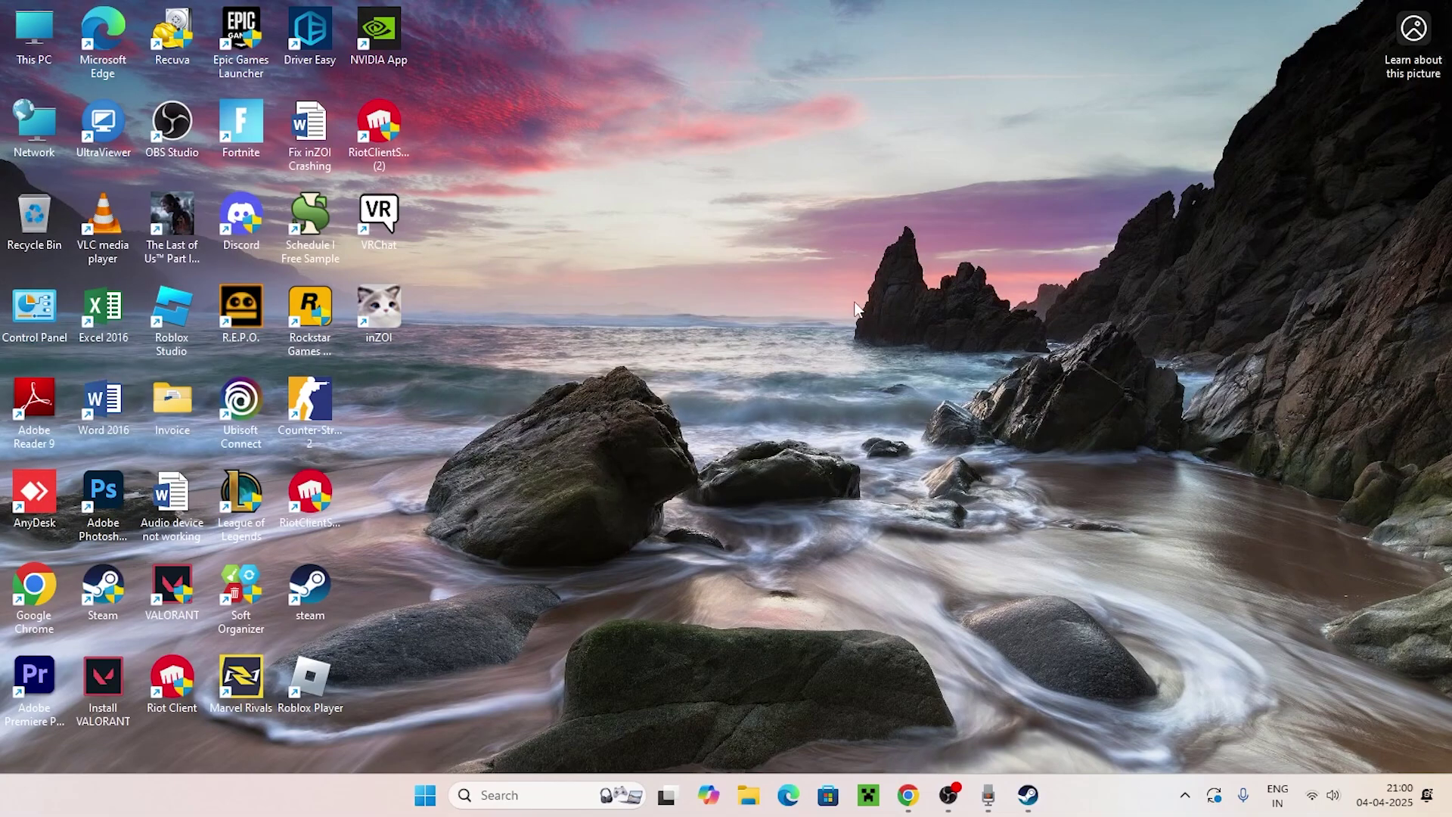
# Step: Check the Marvel Rivals file validation progress in Steam and minimize it again
pyautogui.click(1028, 795)
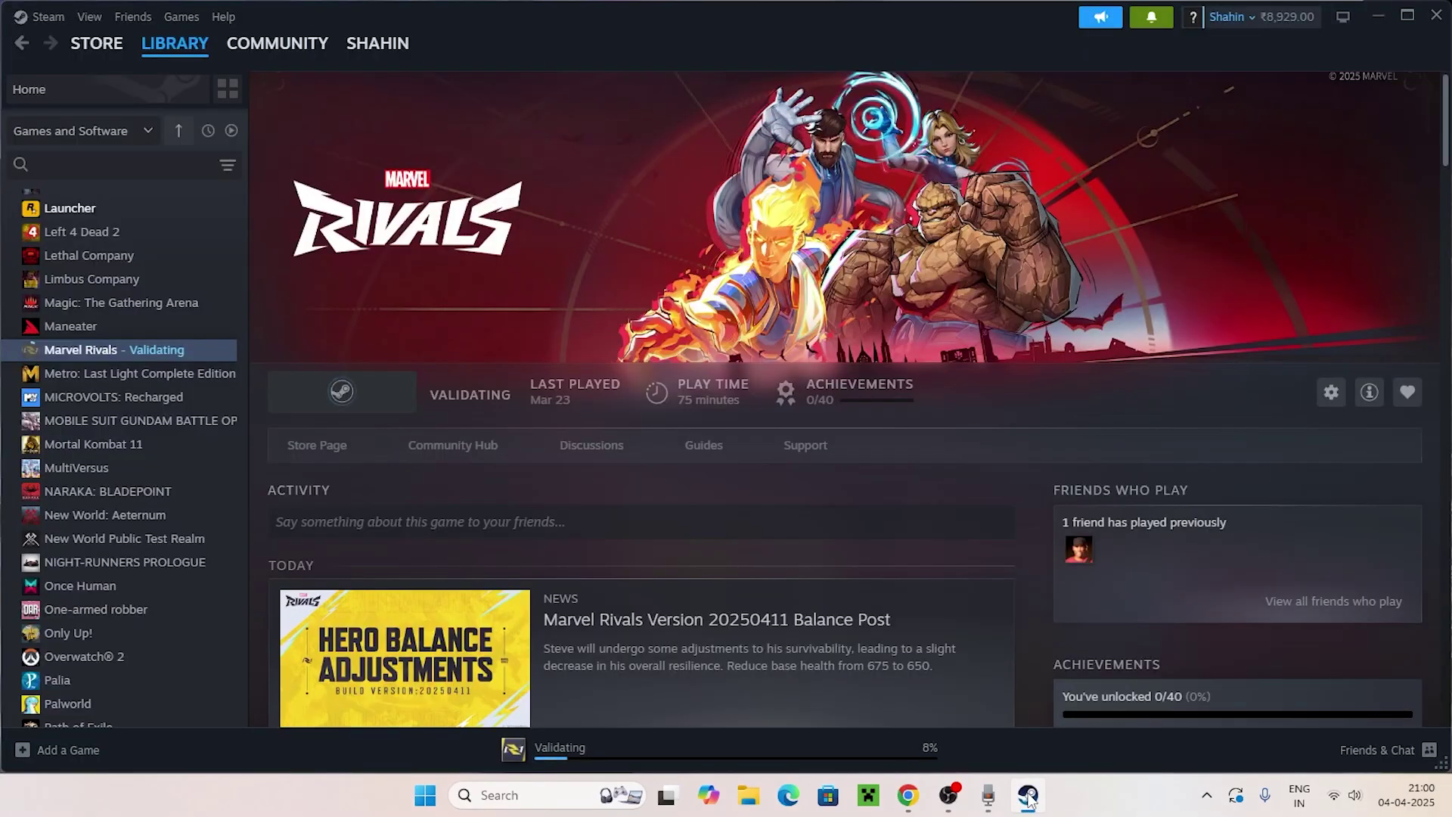
pyautogui.click(1028, 795)
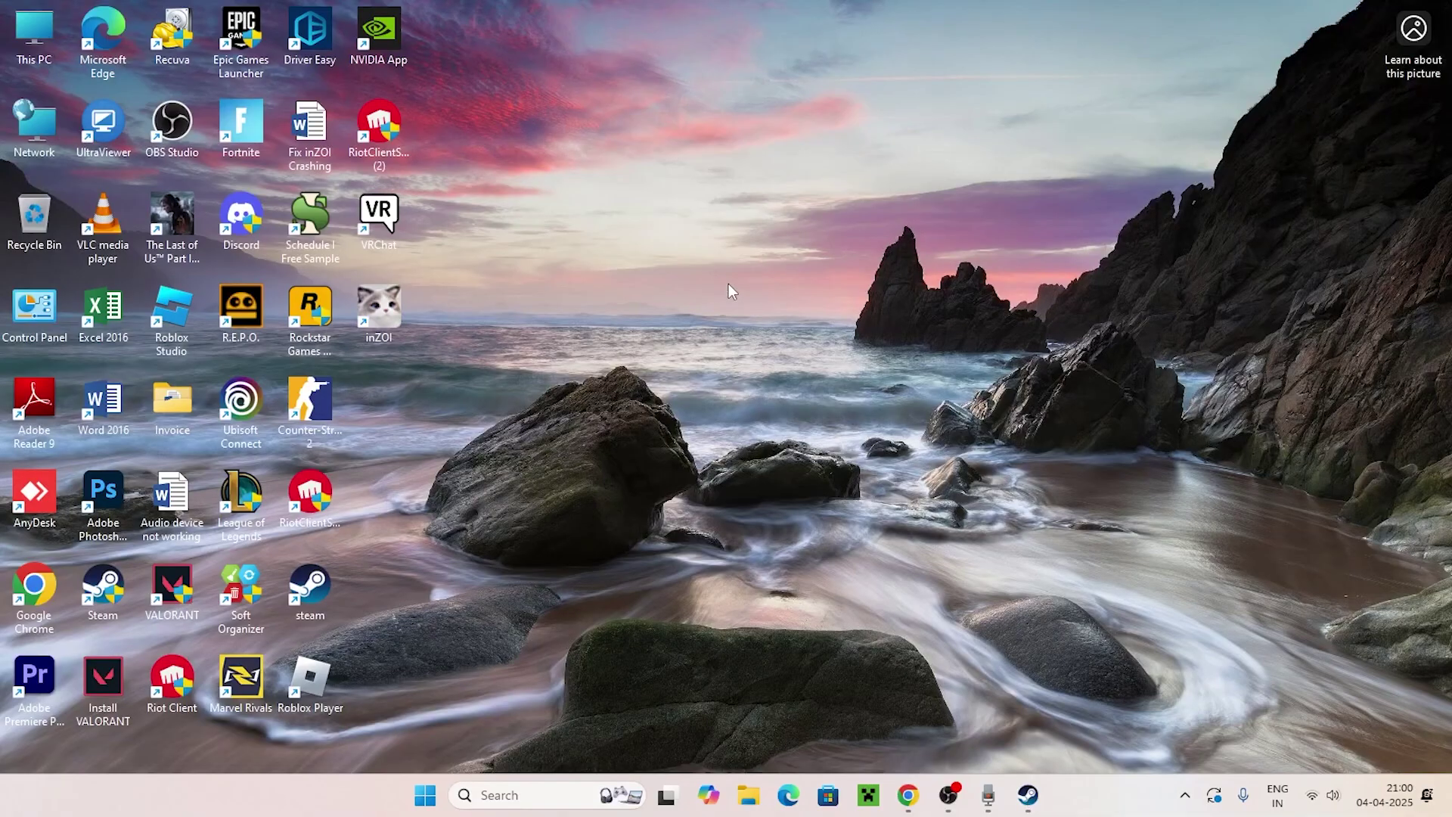
# Step: Check the Windows Update page in Windows Settings for available updates and close Settings
pyautogui.click(529, 795)
pyautogui.write('set')
pyautogui.click(539, 234)
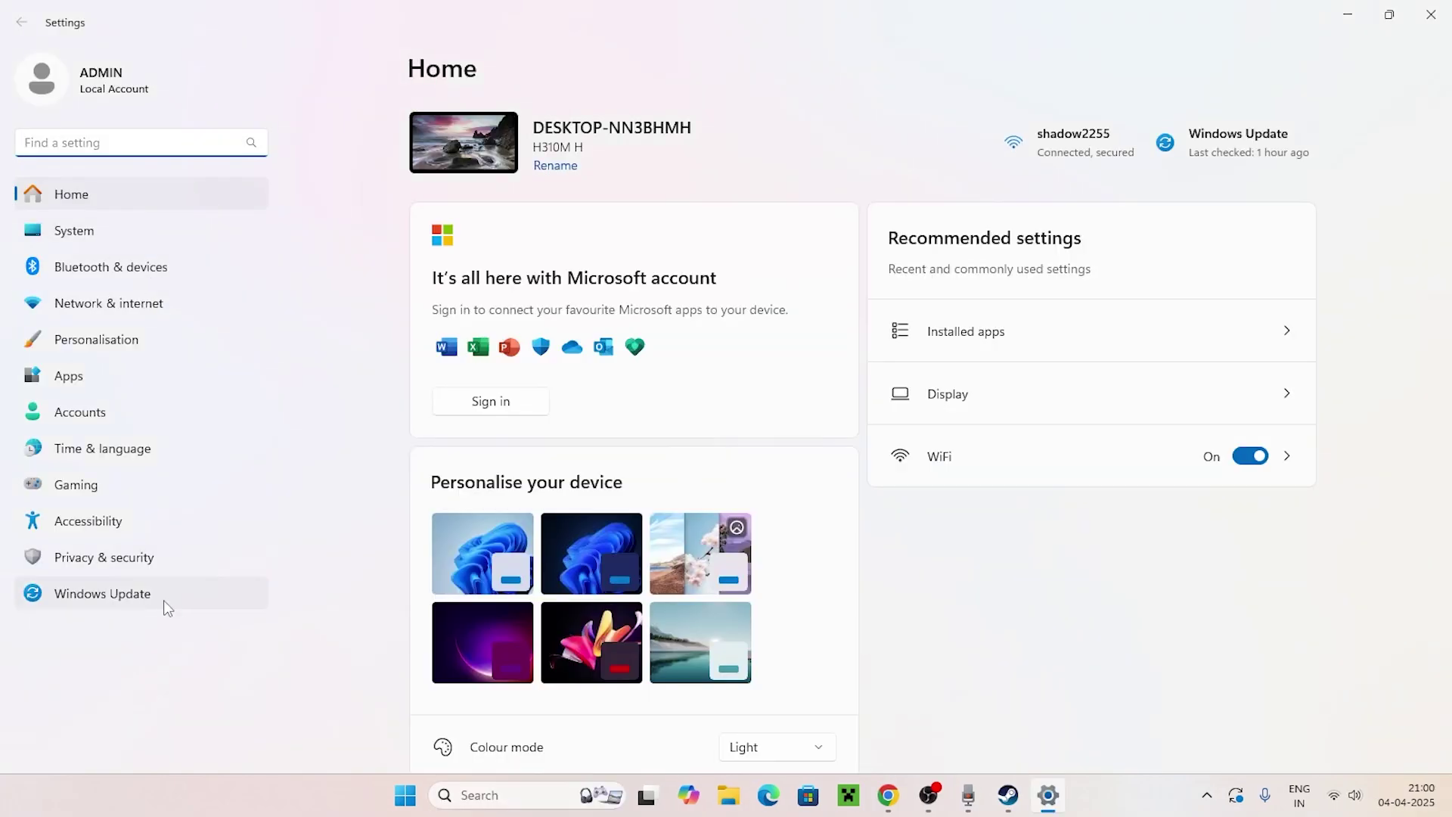
pyautogui.click(161, 594)
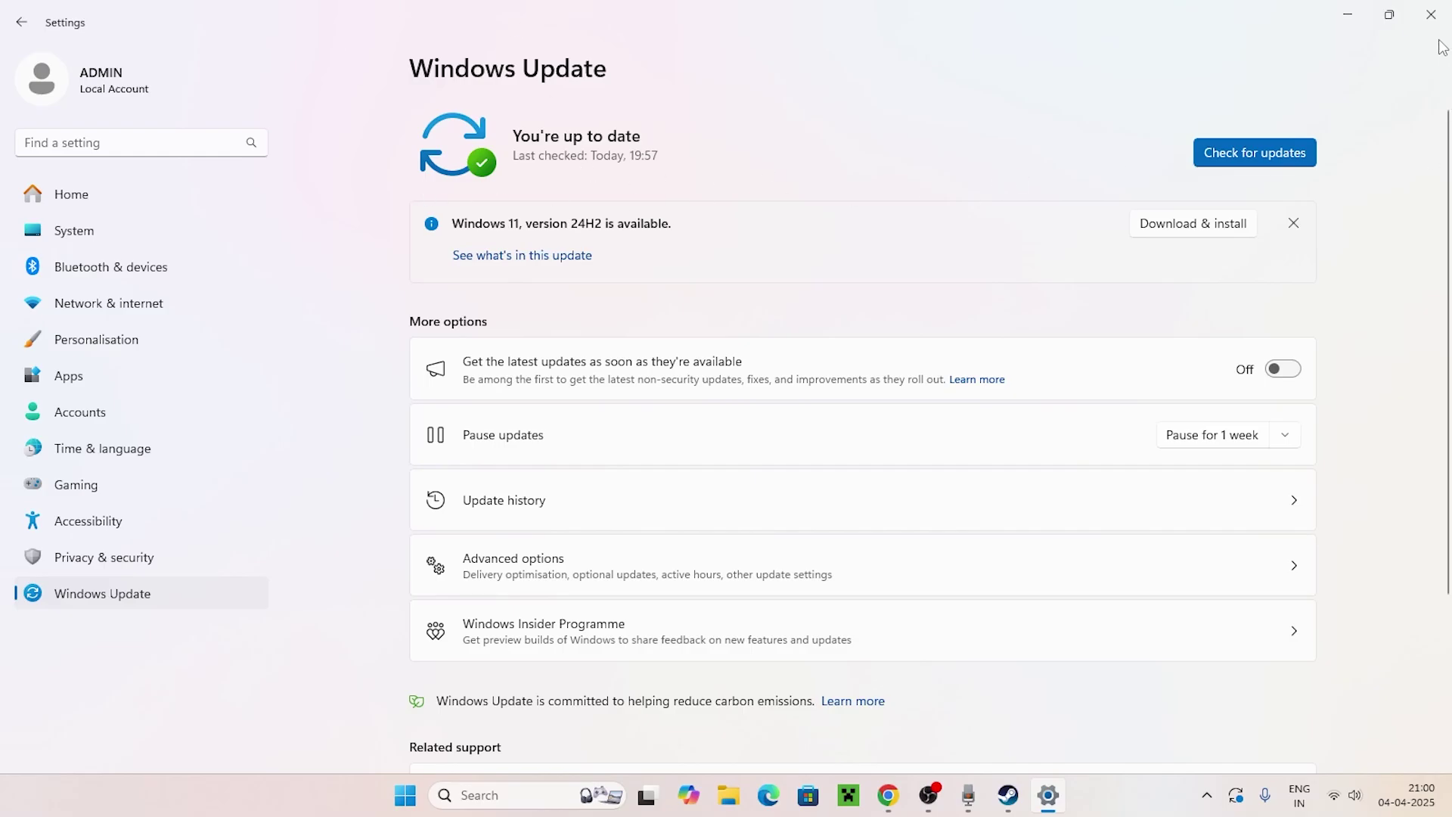
pyautogui.click(1431, 14)
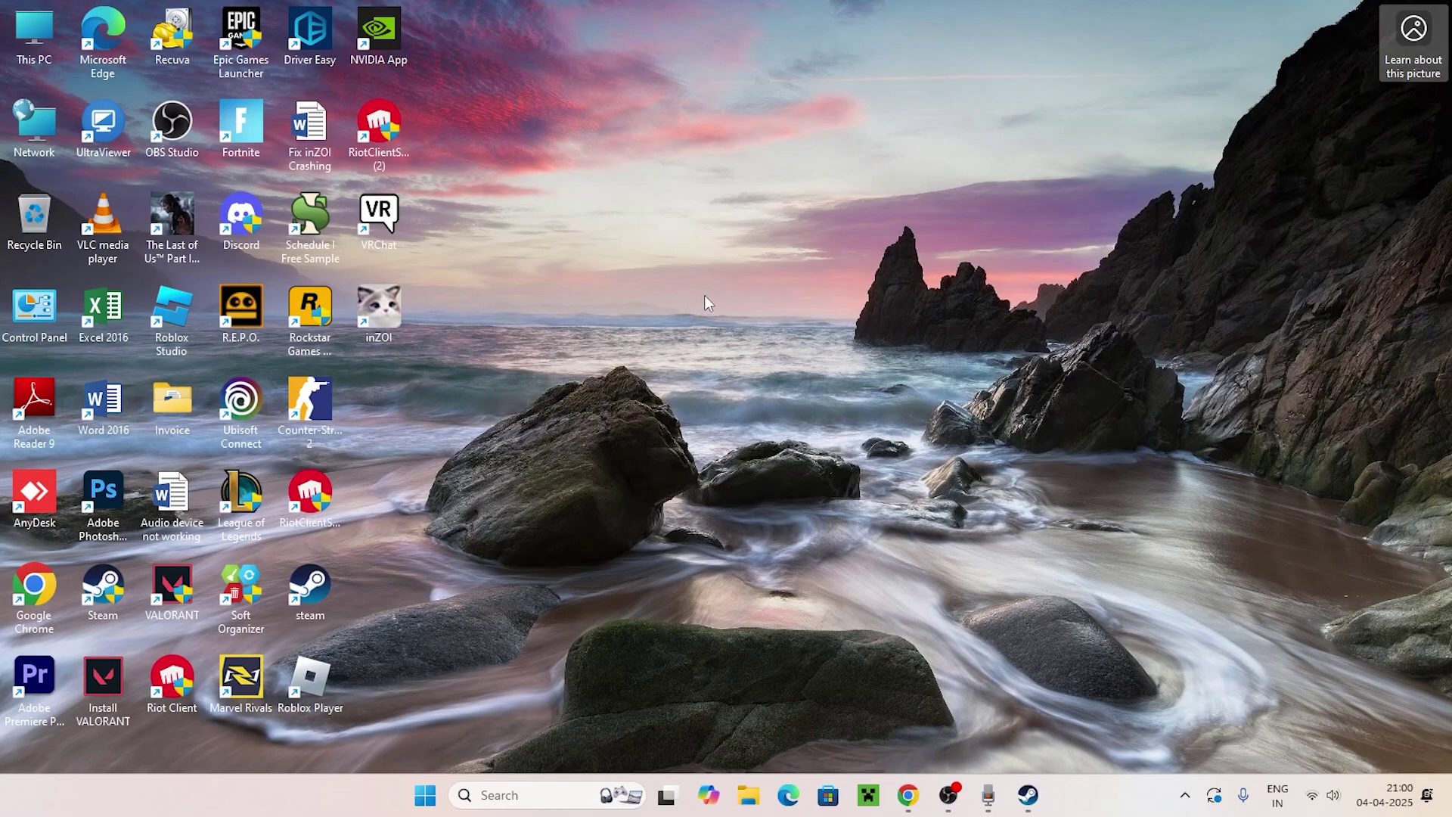
# Step: Open Device Manager in a maximized window and expand the display adaptors category
pyautogui.rightClick(429, 794)
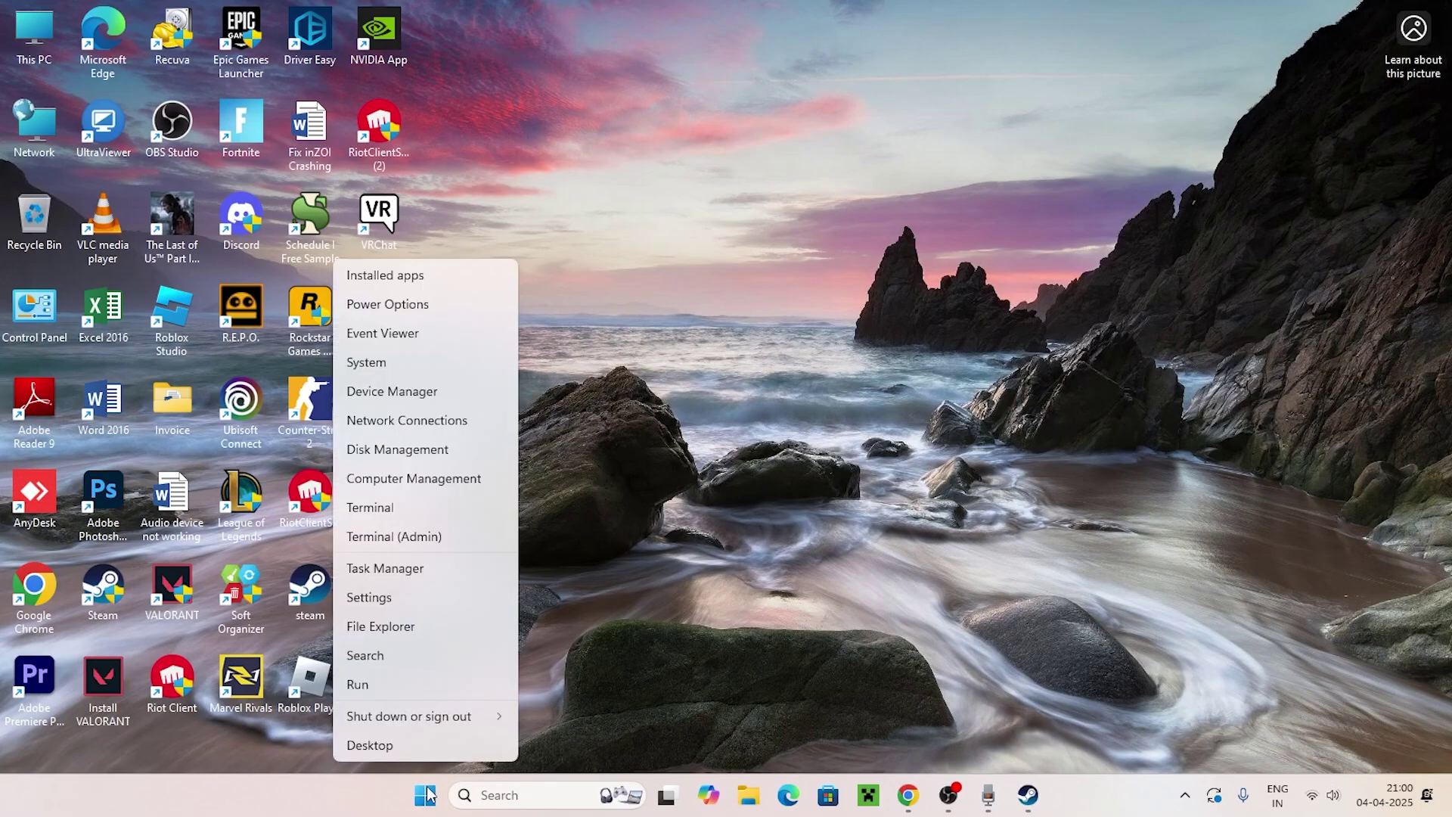
pyautogui.click(406, 391)
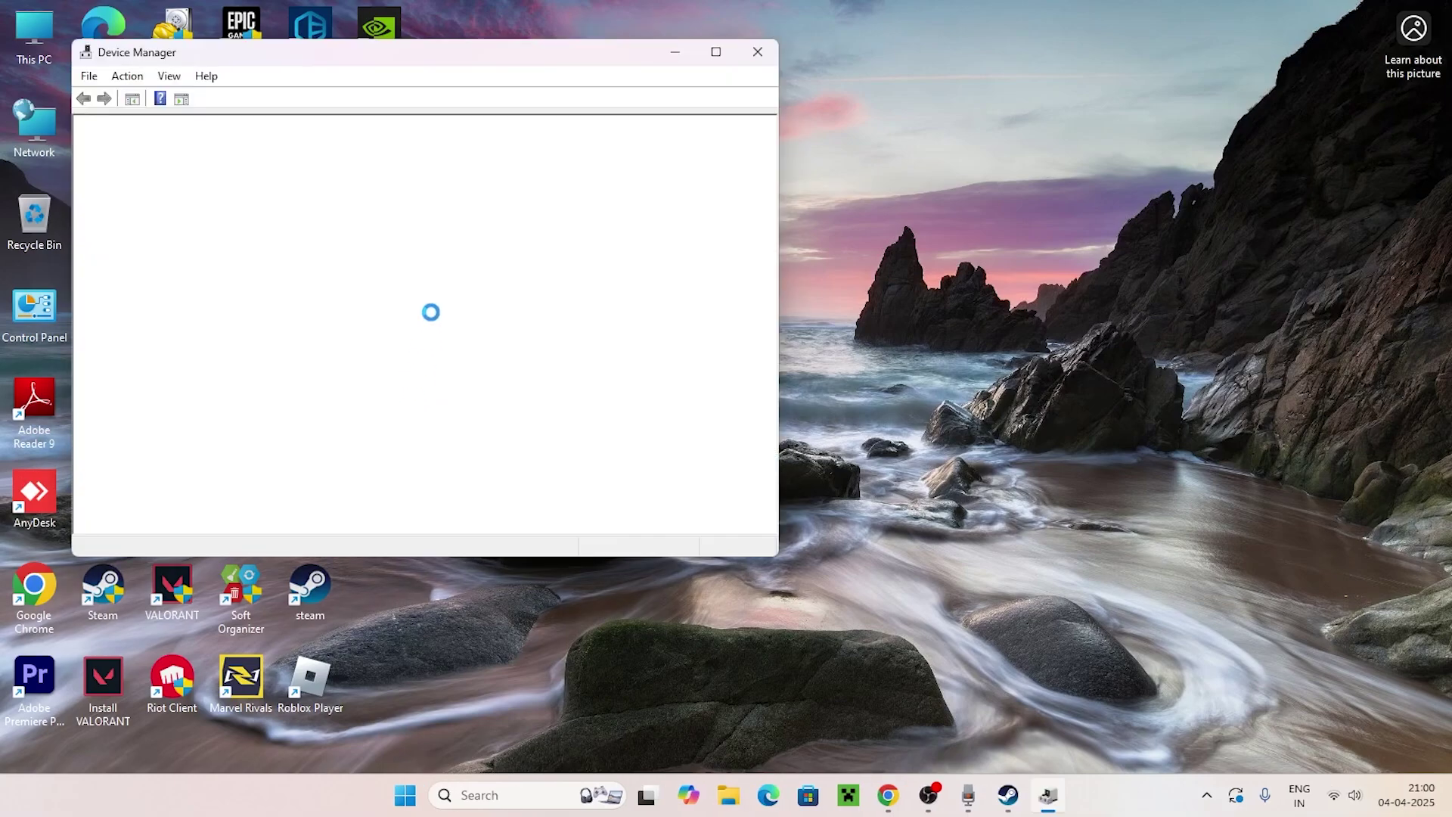
pyautogui.click(715, 51)
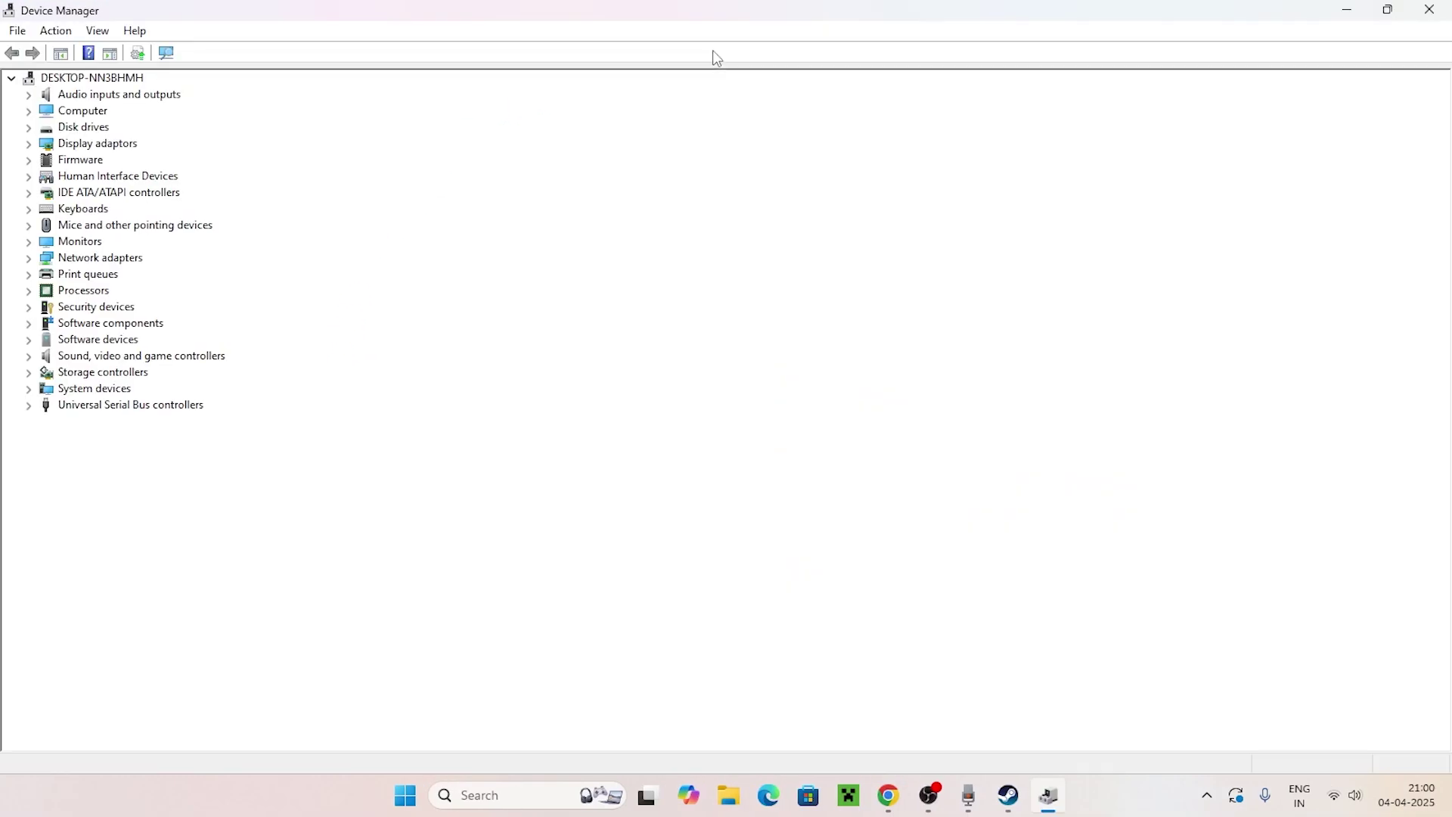
pyautogui.click(29, 145)
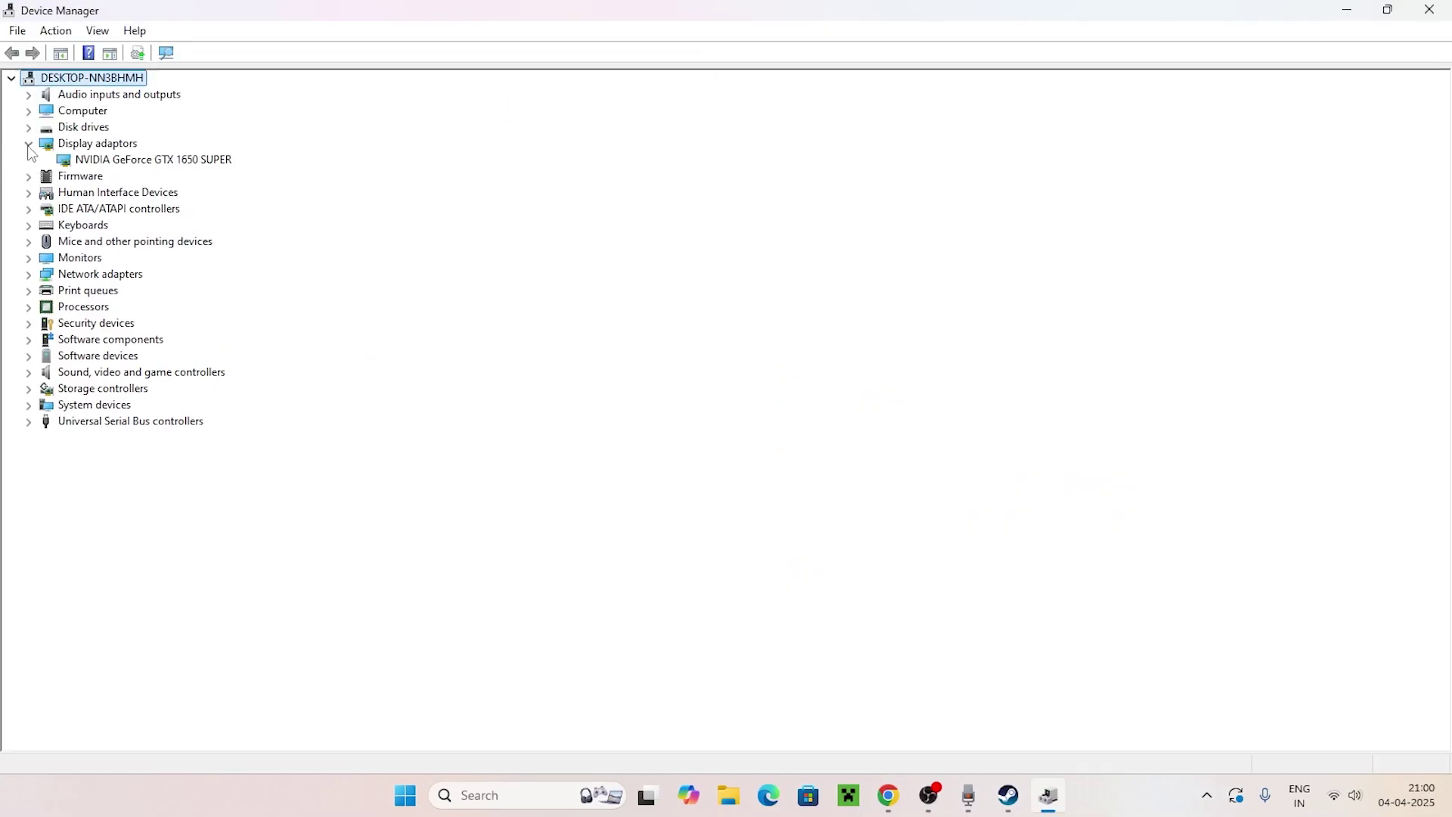
pyautogui.click(30, 146)
pyautogui.click(30, 144)
# Step: Search automatically for updated drivers for the NVIDIA GeForce GTX 1650 SUPER, then close Device Manager
pyautogui.rightClick(195, 160)
pyautogui.click(235, 182)
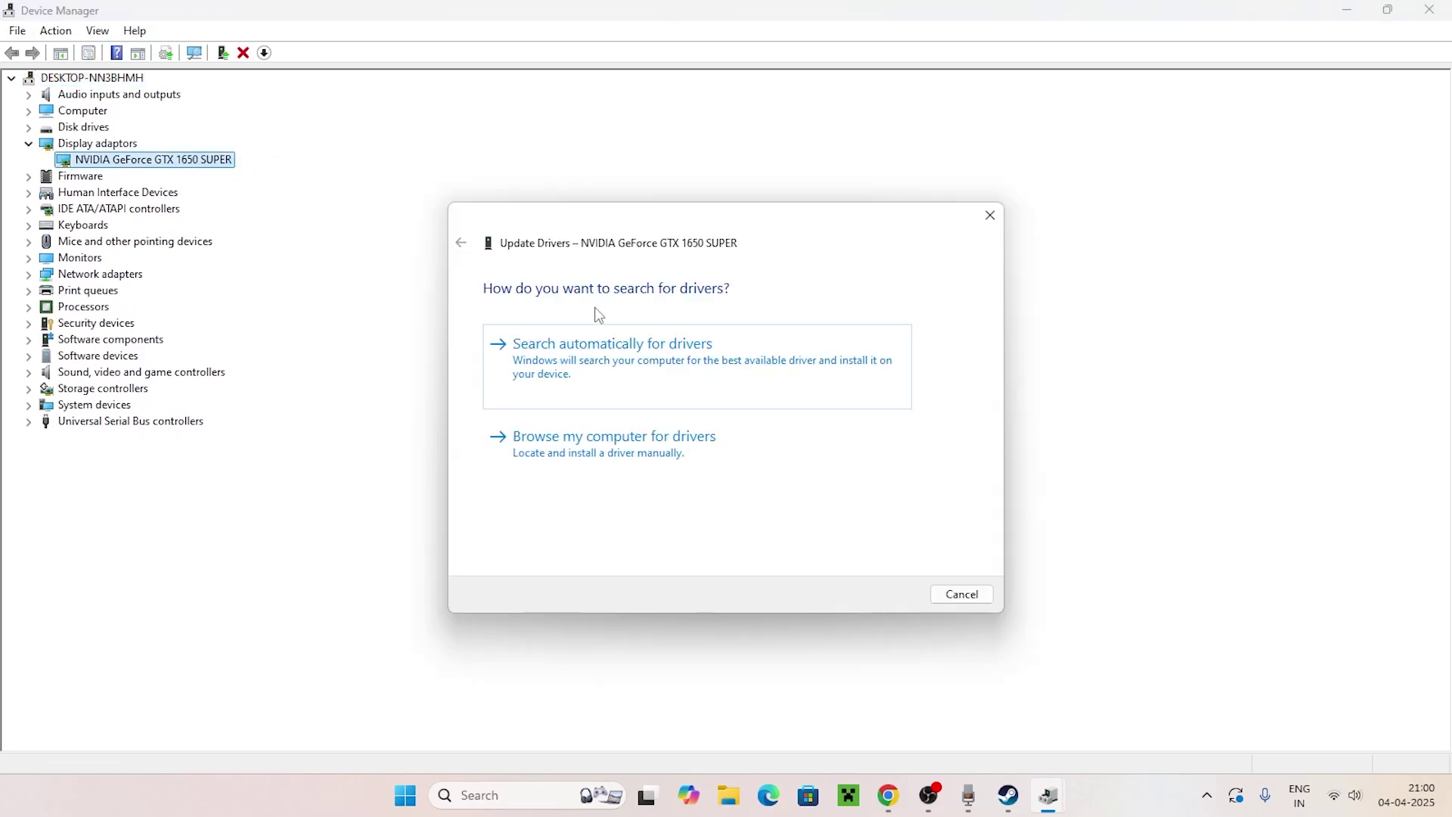
pyautogui.click(603, 337)
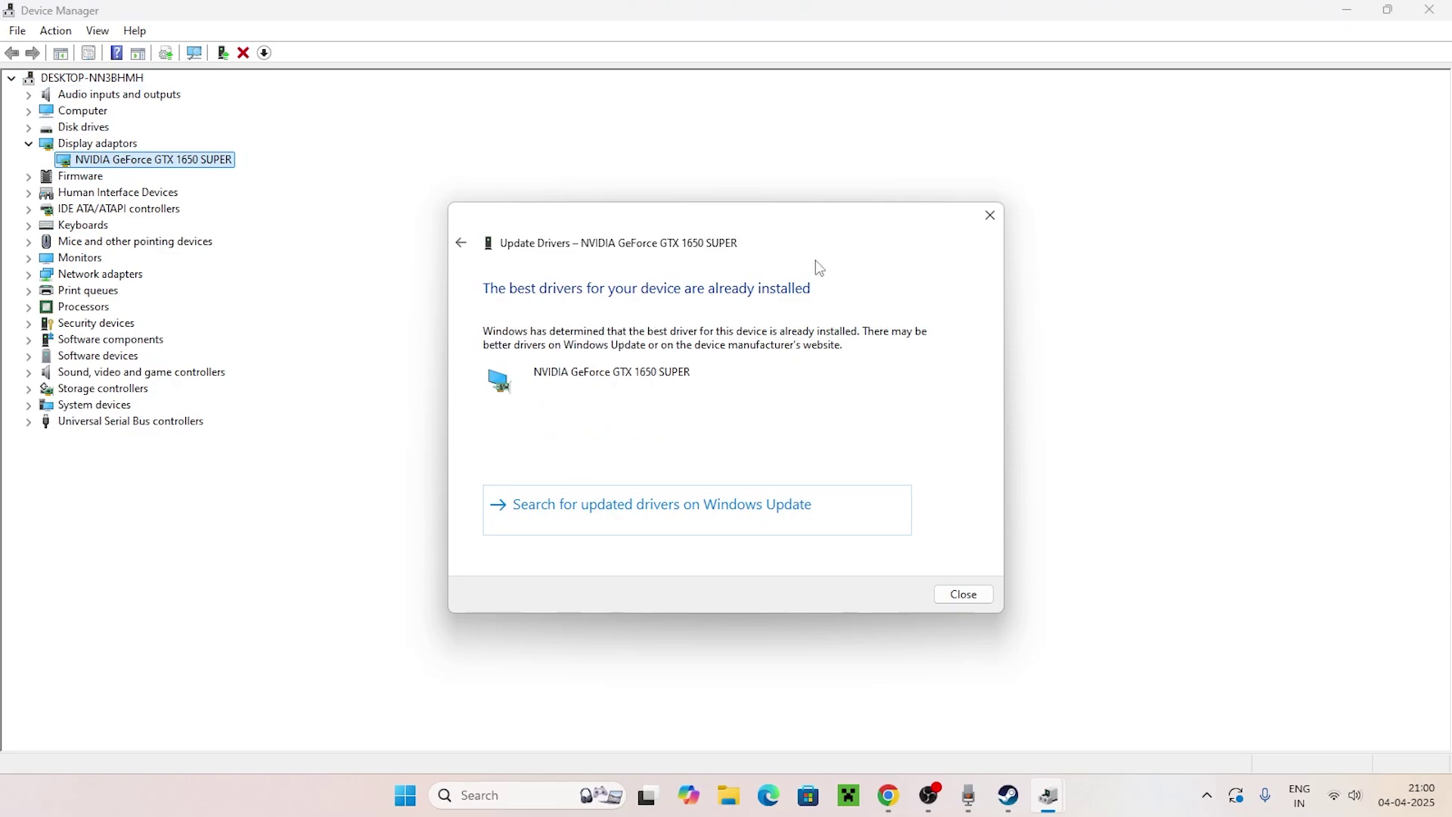
pyautogui.click(990, 216)
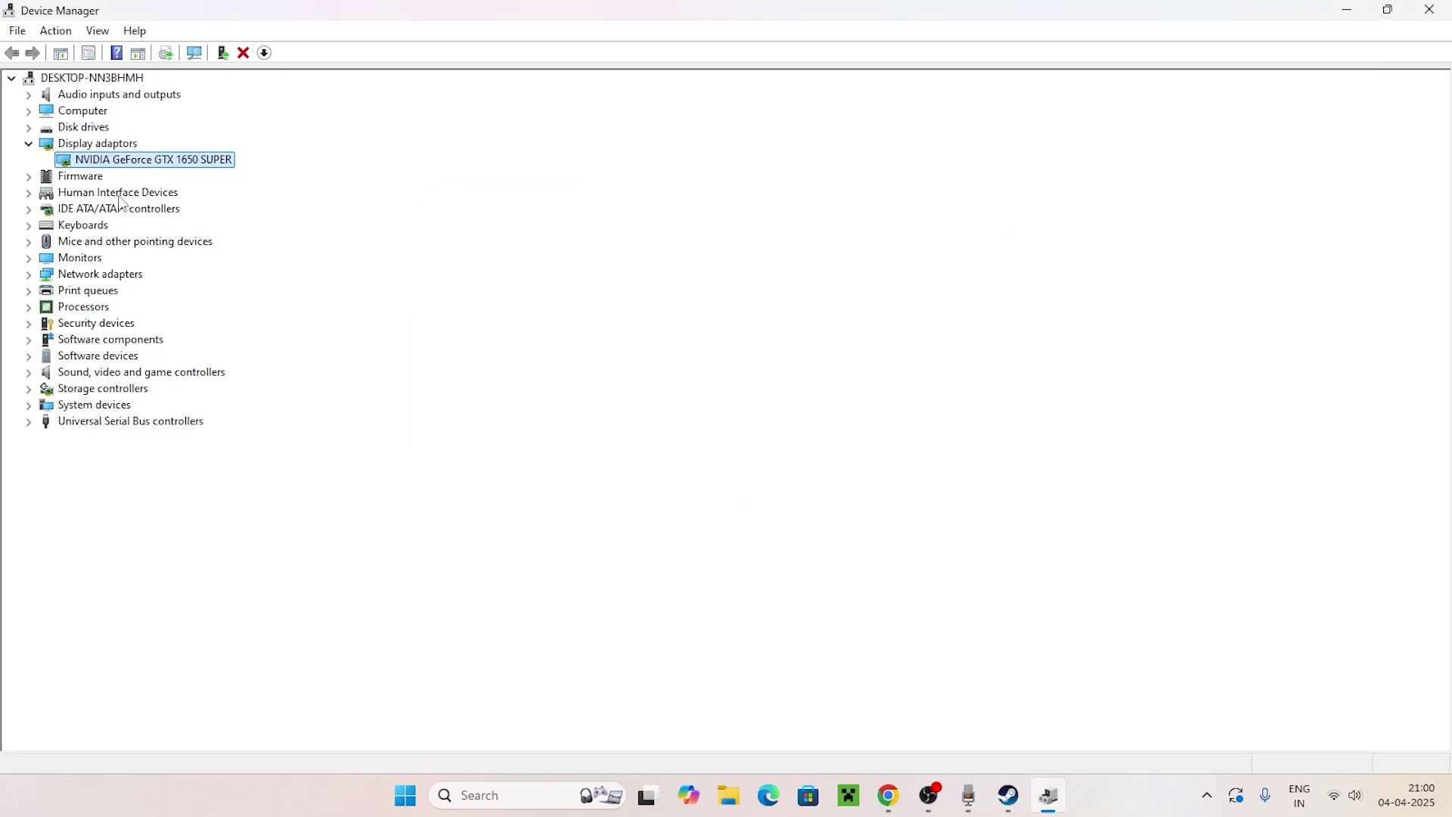
pyautogui.doubleClick(44, 145)
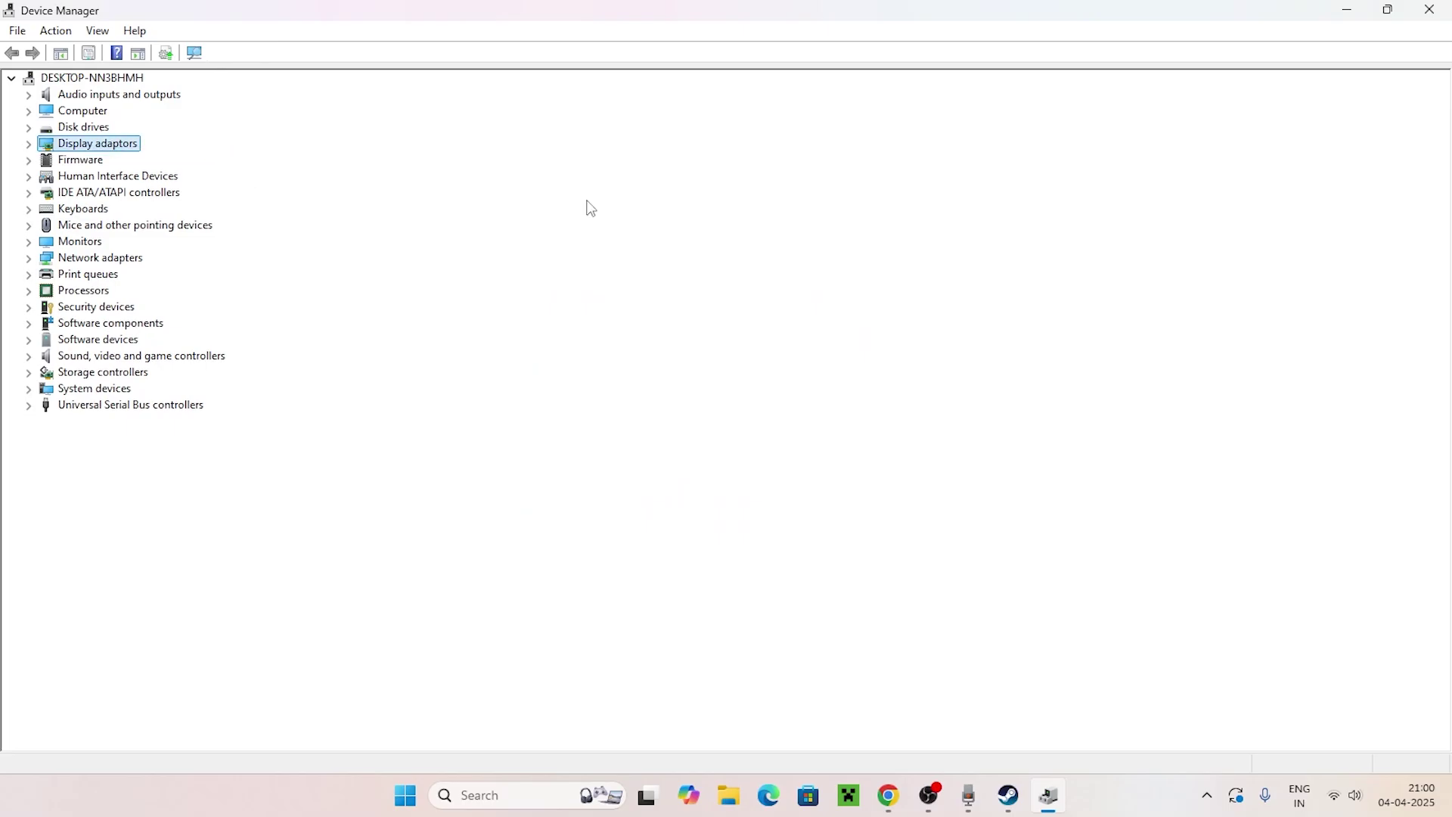
pyautogui.click(1429, 9)
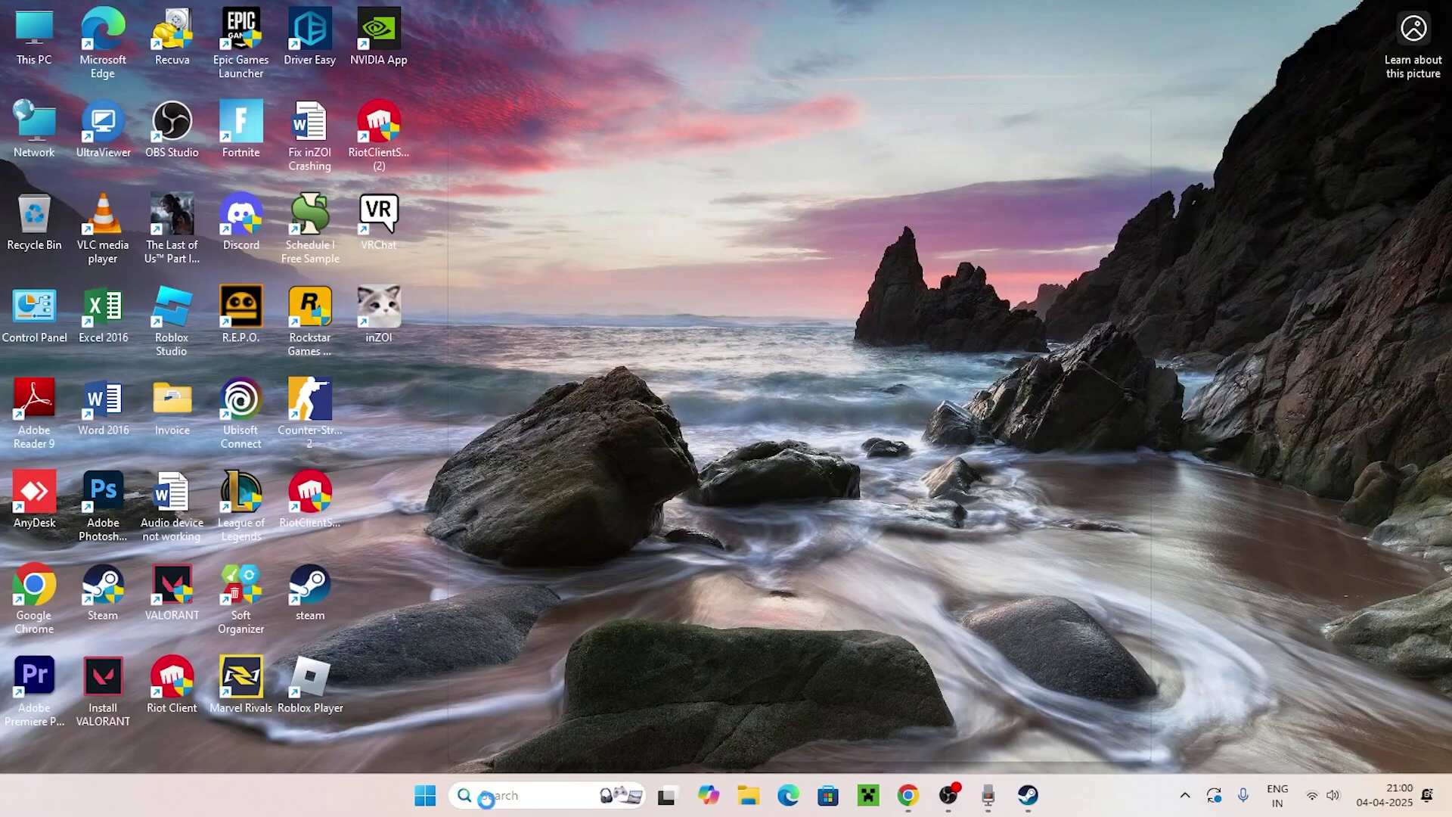
# Step: Open the NVIDIA Control Panel to view its start page, then close it
pyautogui.click(487, 798)
pyautogui.write('nviDIA Control Panel')
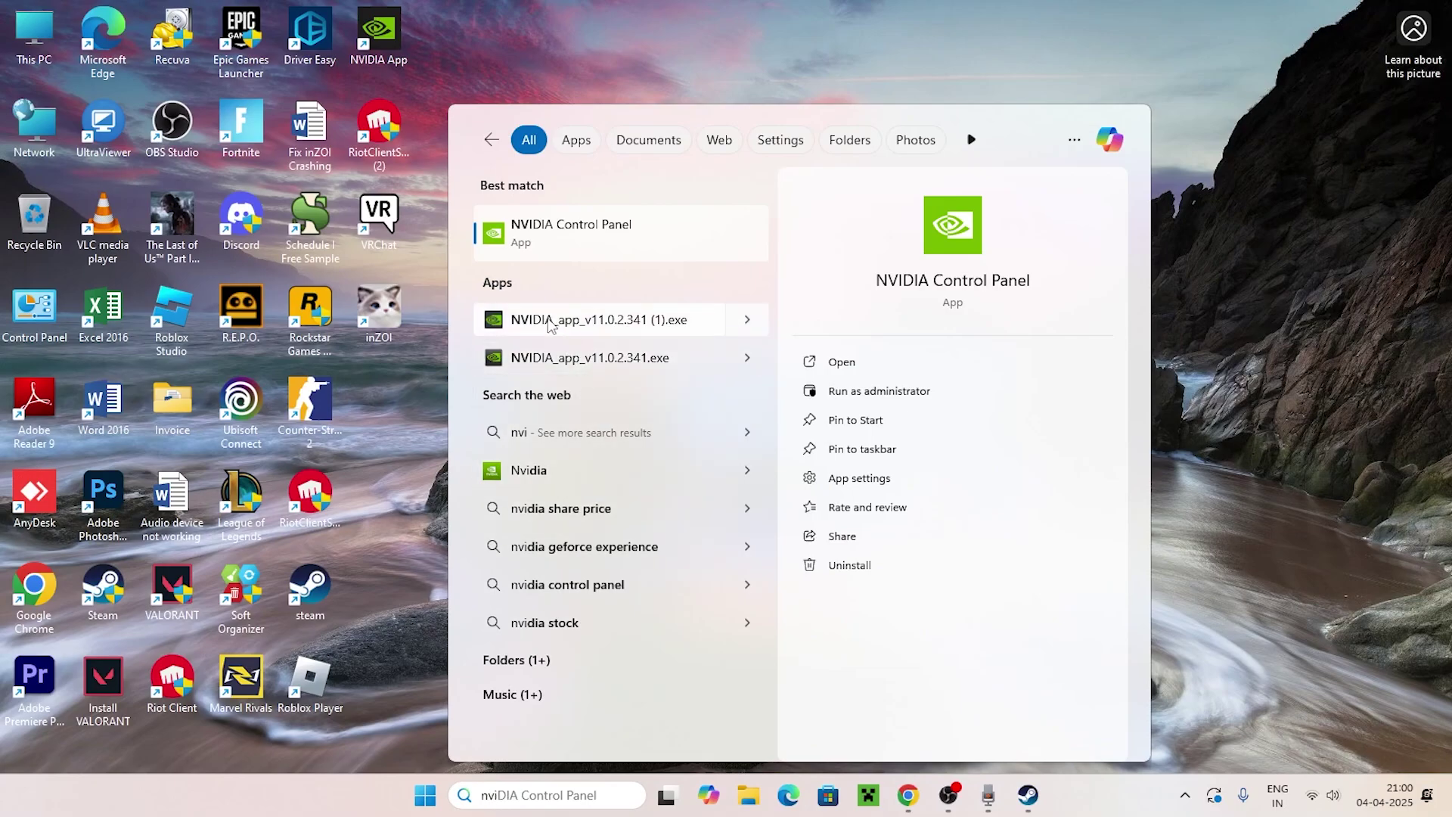
pyautogui.click(541, 227)
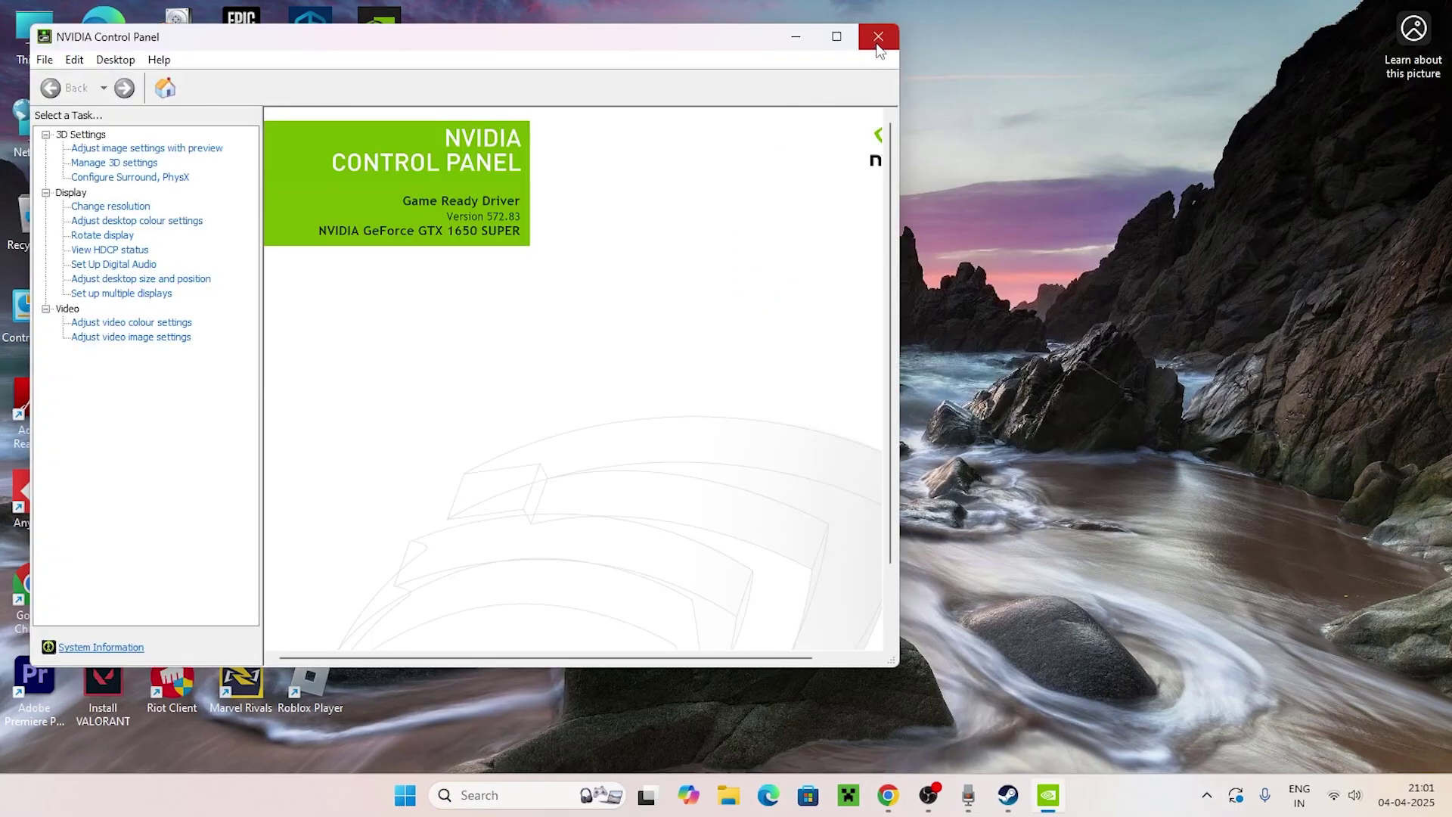
pyautogui.click(877, 38)
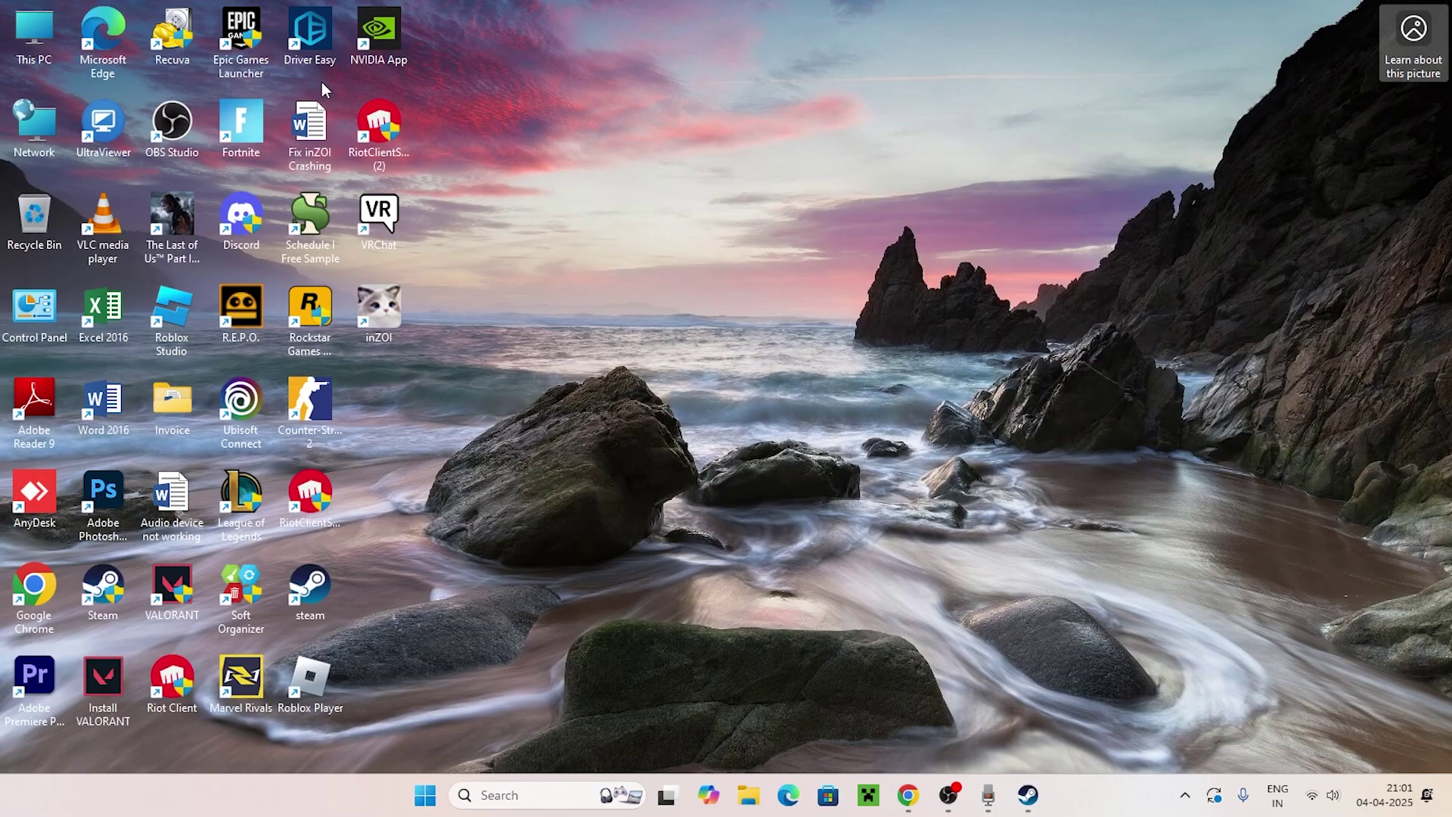
# Step: Open the Drivers page in the NVIDIA App, choose Game Ready Driver as the driver type, and minimize the app
pyautogui.doubleClick(352, 57)
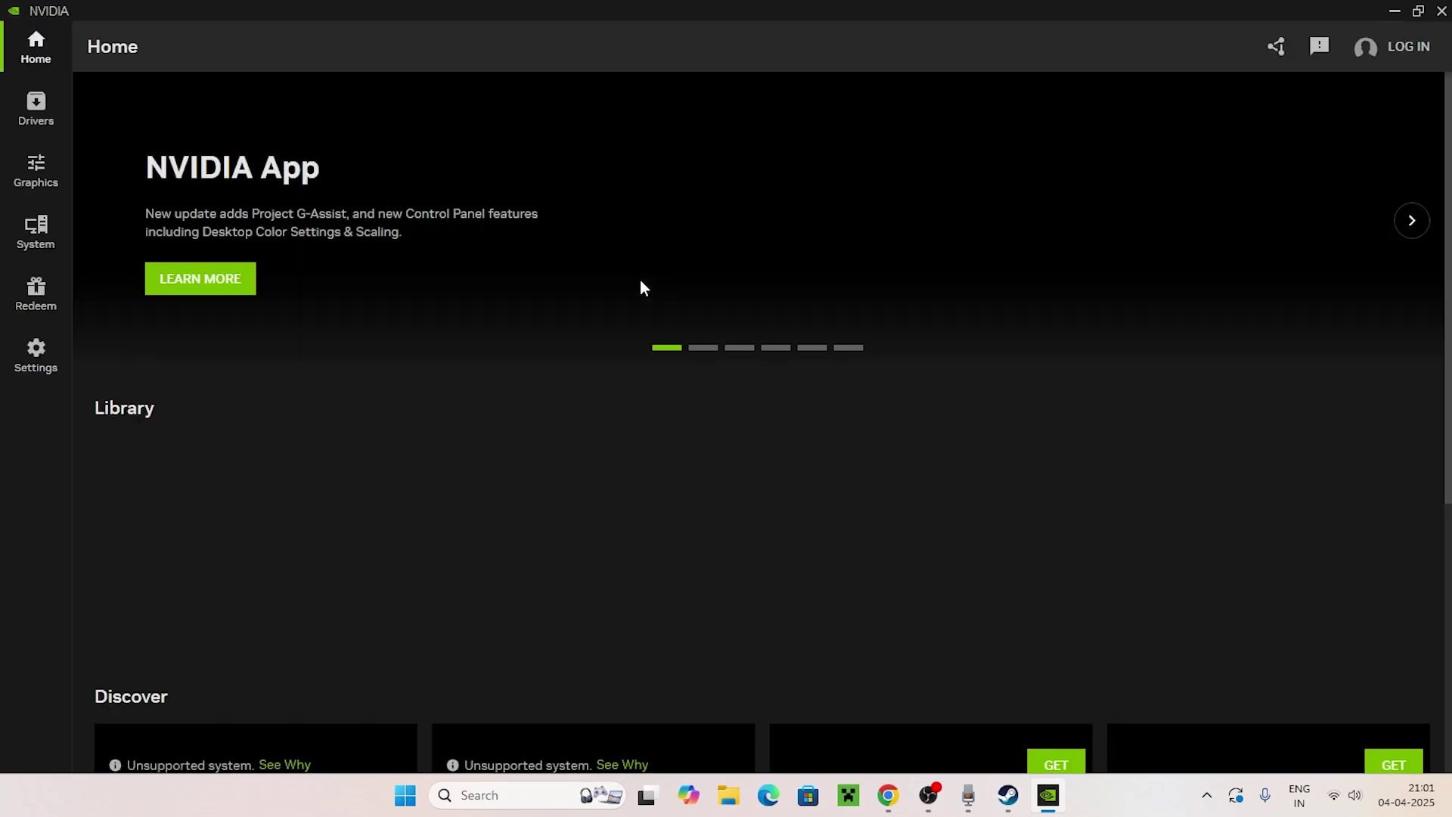
pyautogui.click(38, 112)
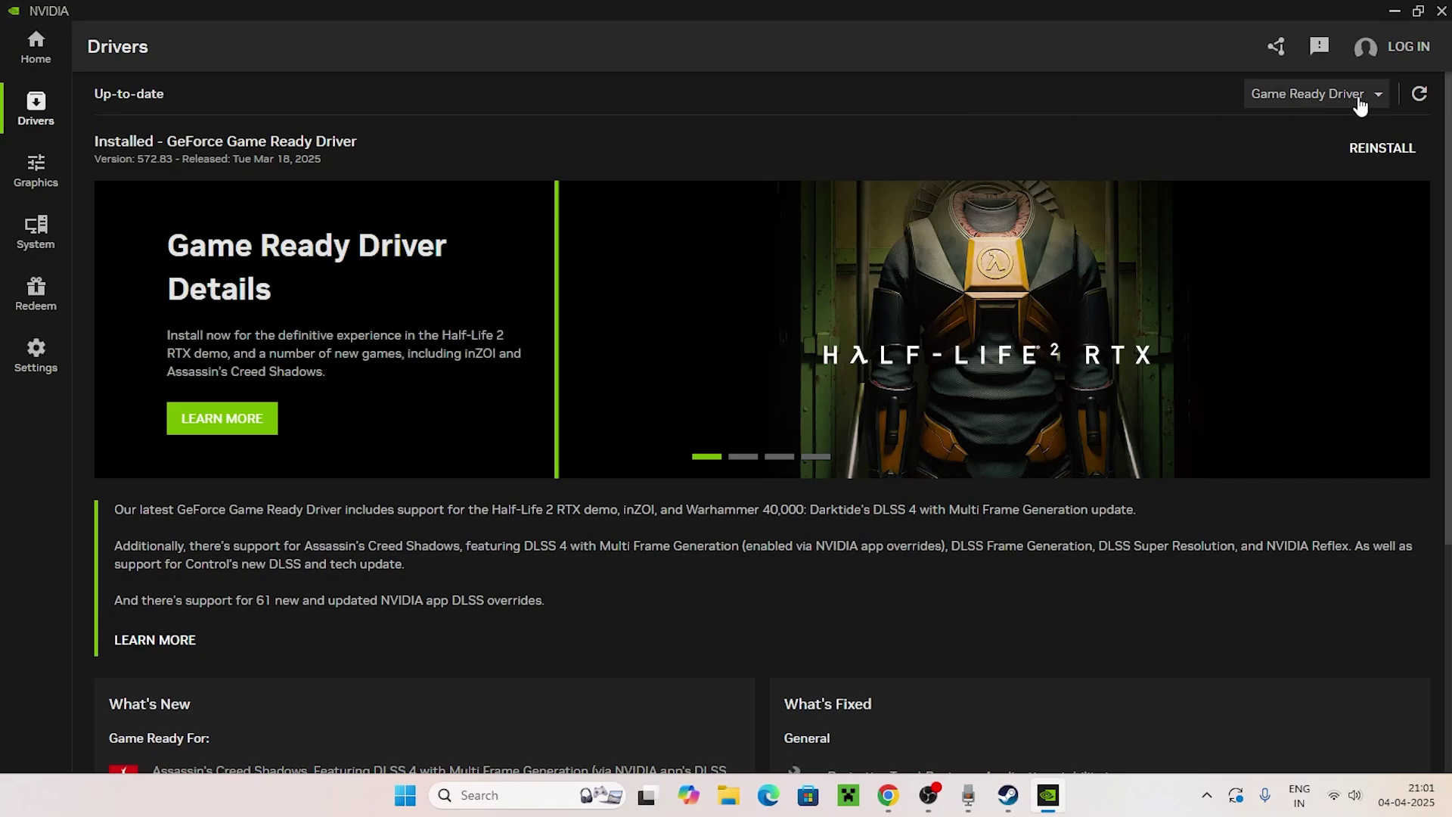
pyautogui.click(1359, 102)
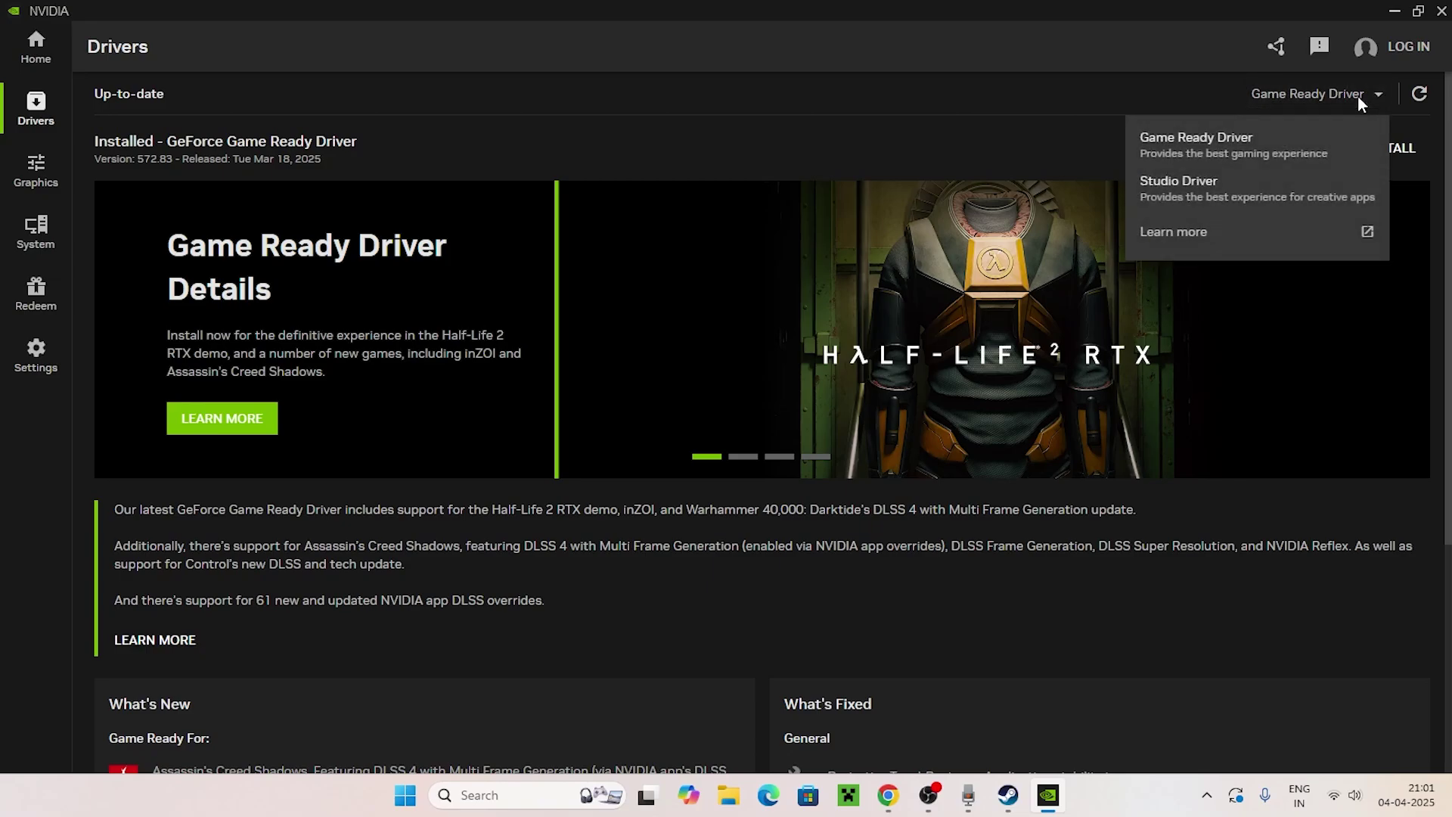
pyautogui.click(1277, 146)
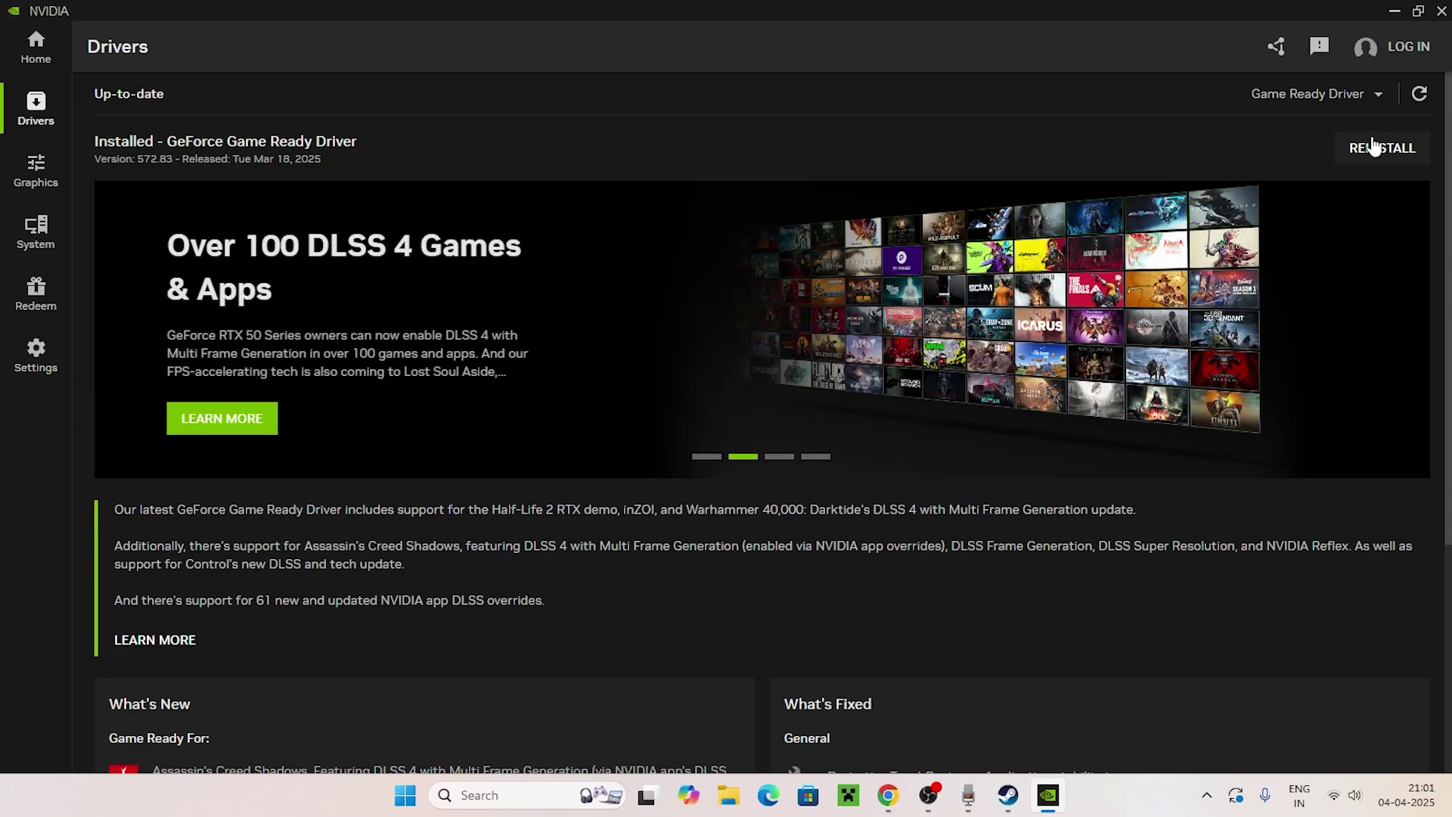
pyautogui.click(1392, 13)
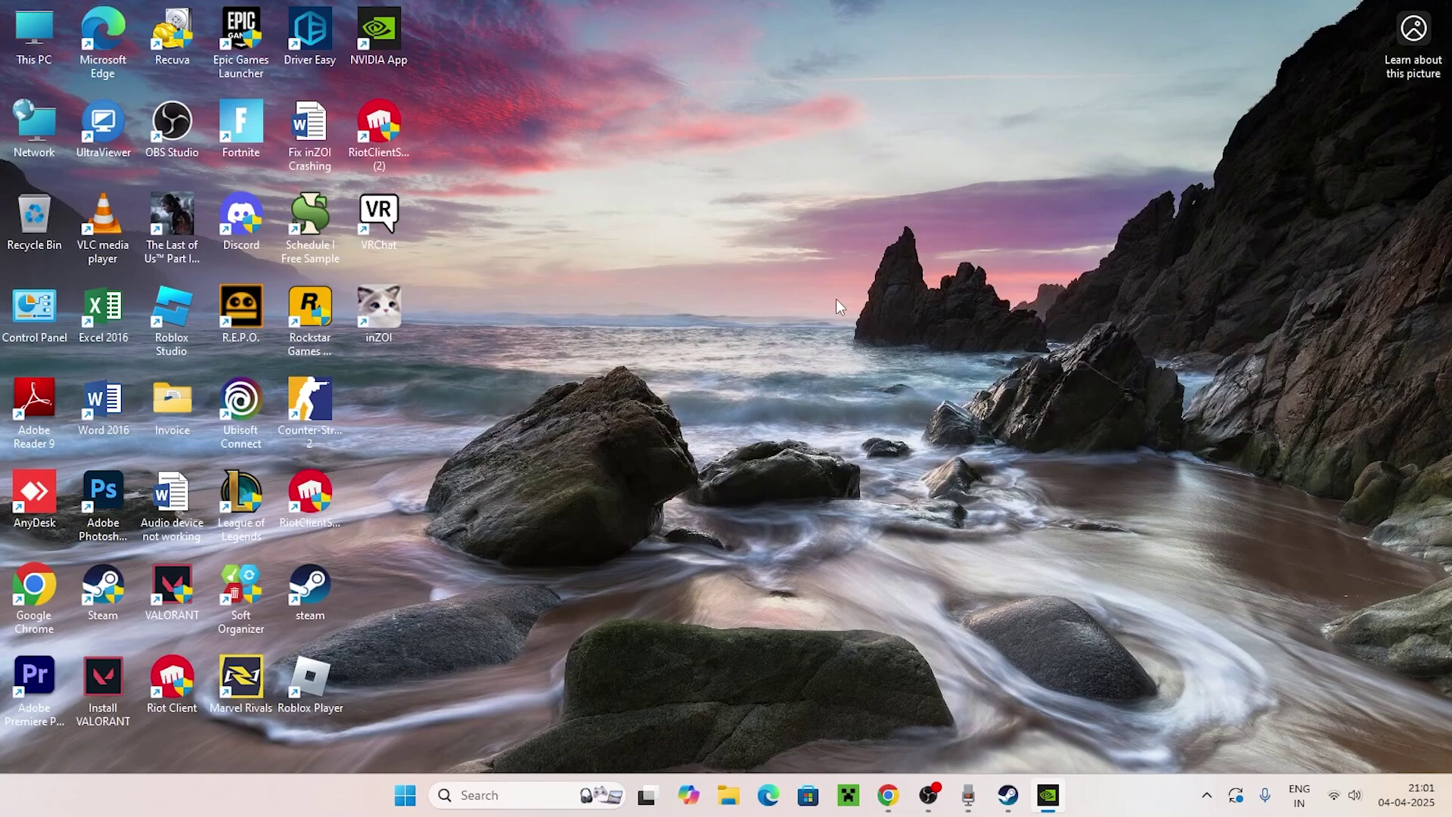
# Step: Search Windows for "gra" and open the Graphics settings page
pyautogui.click(504, 796)
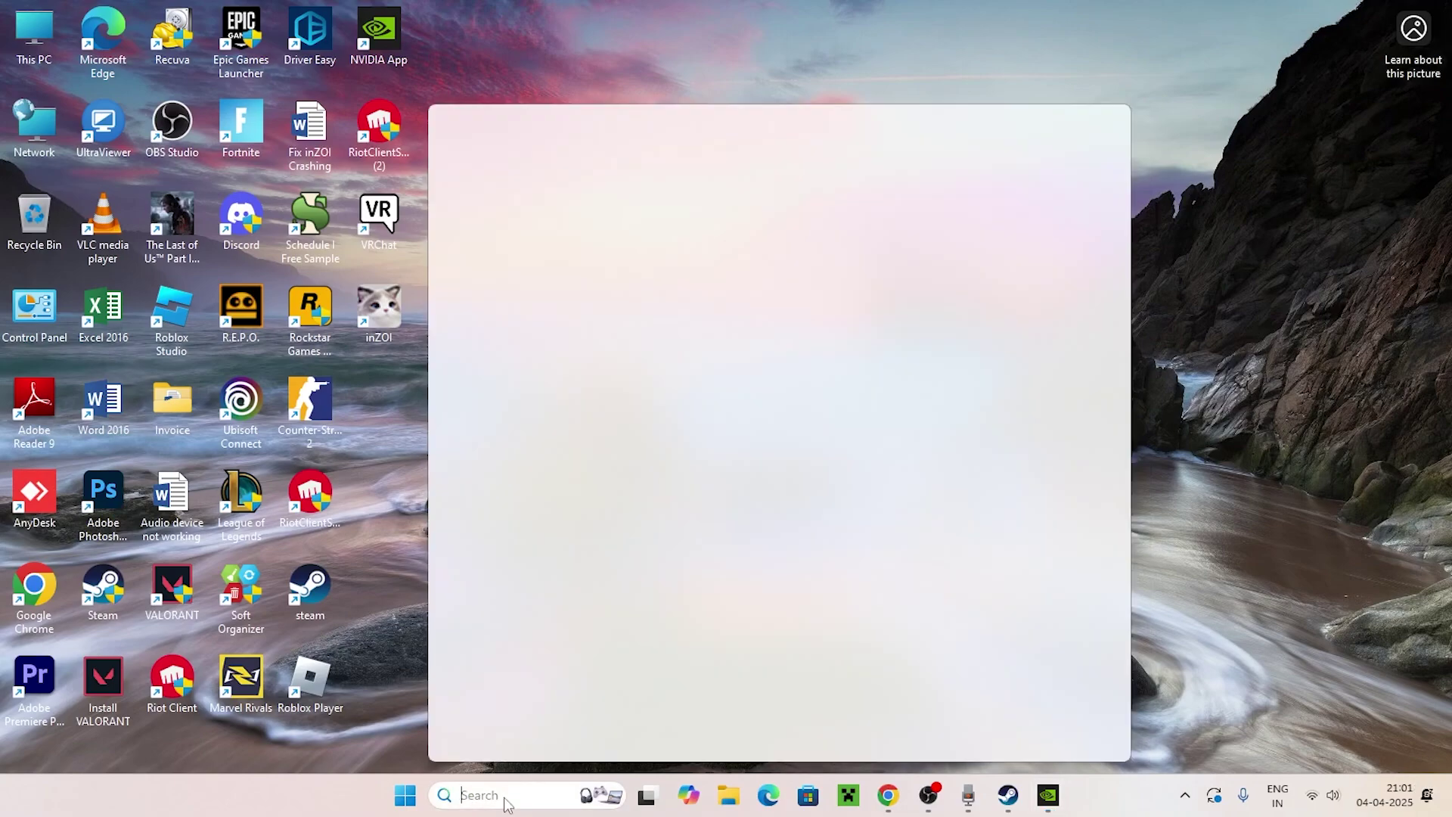
pyautogui.write('gra')
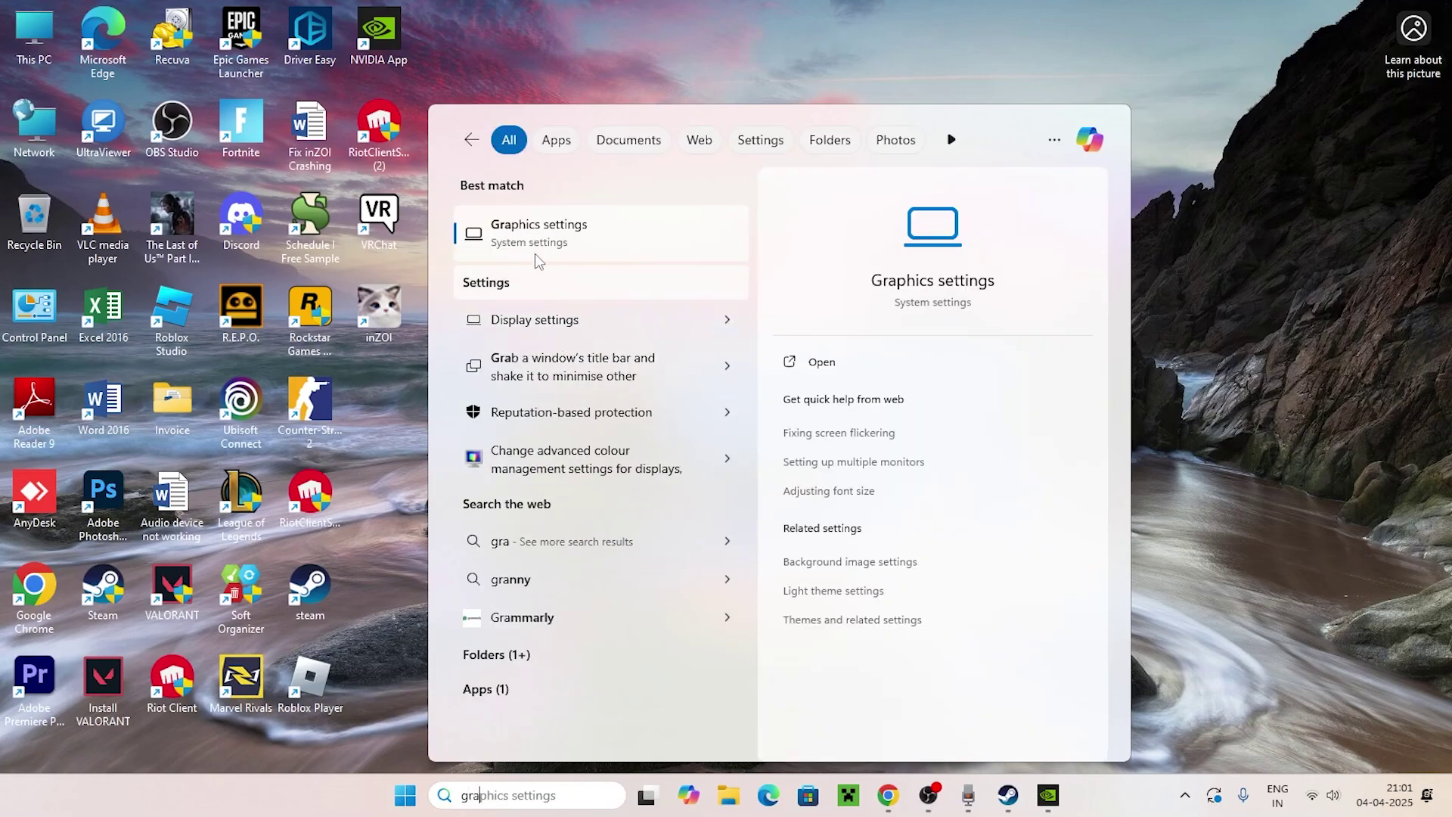
pyautogui.click(534, 253)
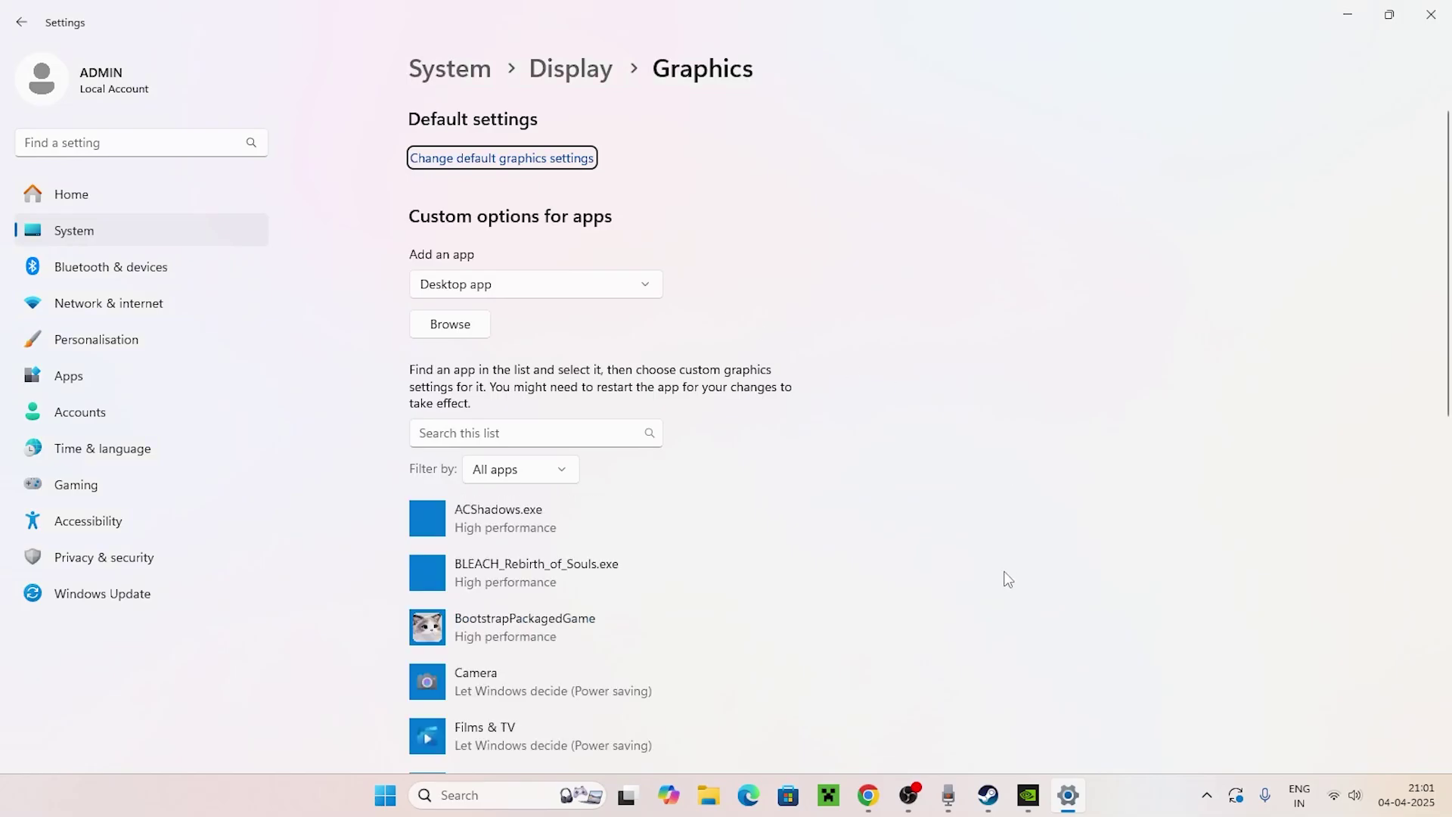
# Step: Switch to Steam, check the Marvel Rivals install drive in its Installed Files properties, then minimize Steam
pyautogui.click(989, 794)
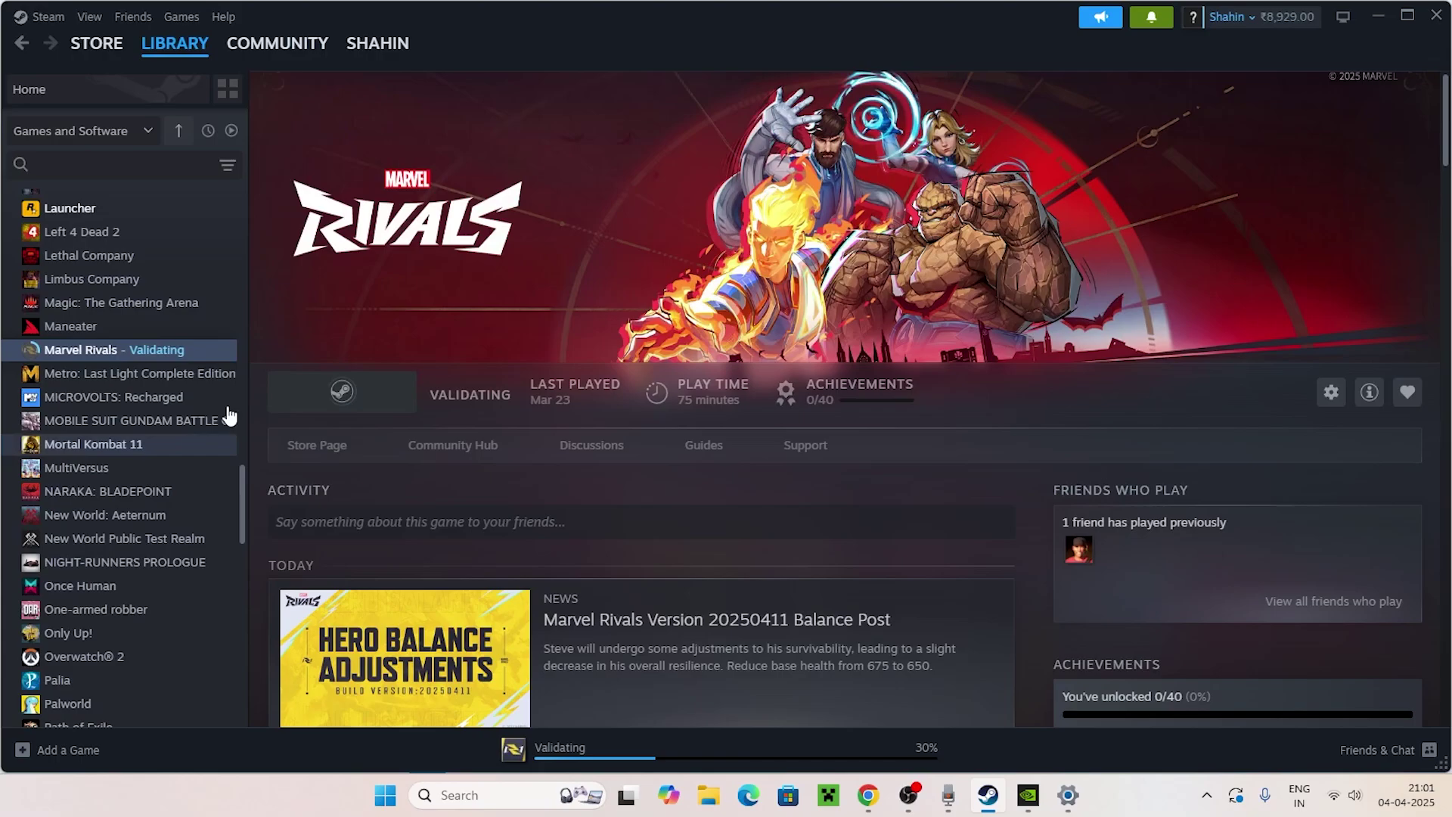
pyautogui.rightClick(93, 350)
pyautogui.click(155, 463)
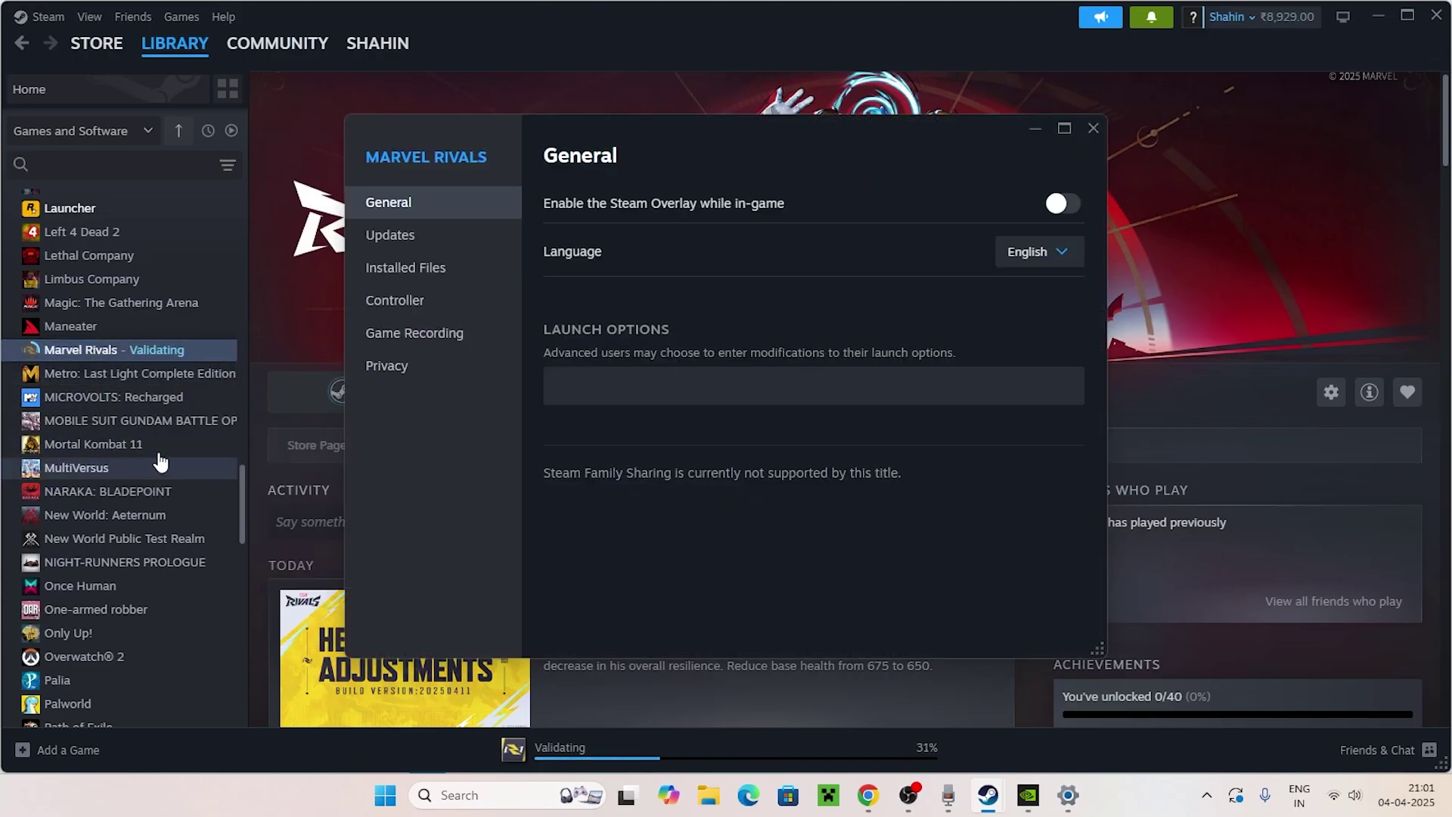
pyautogui.click(437, 277)
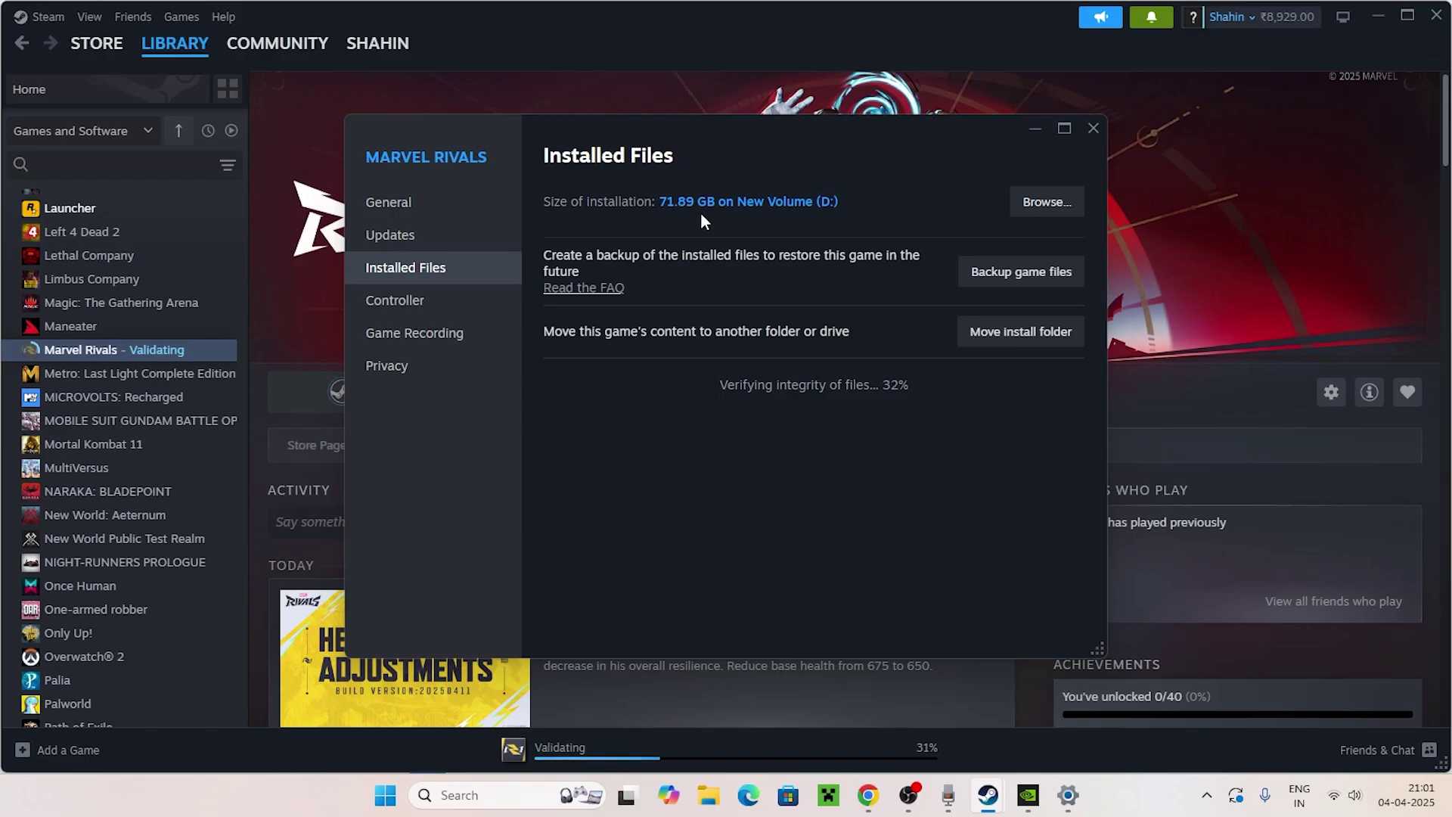
pyautogui.click(1093, 129)
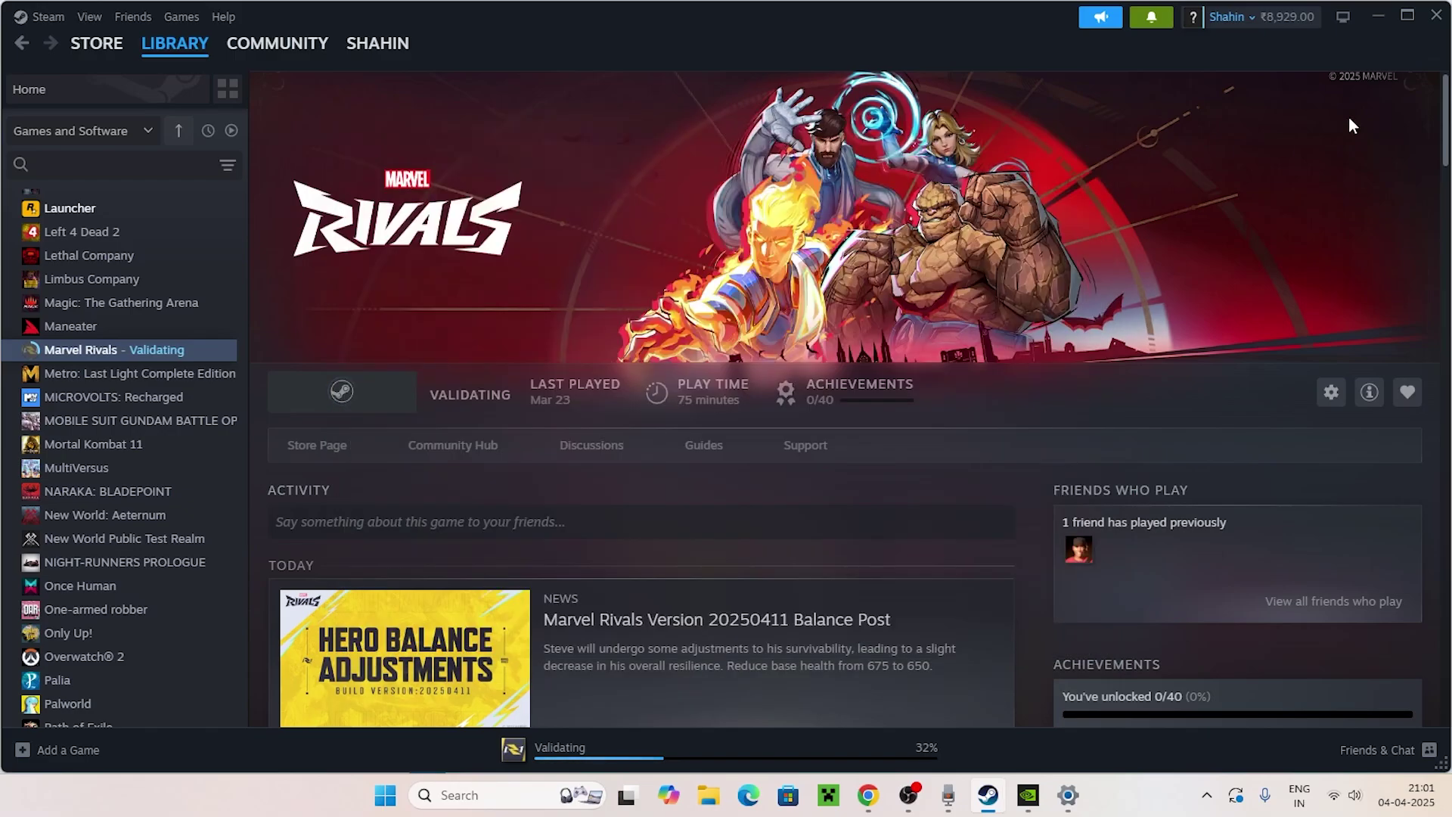
pyautogui.click(1377, 17)
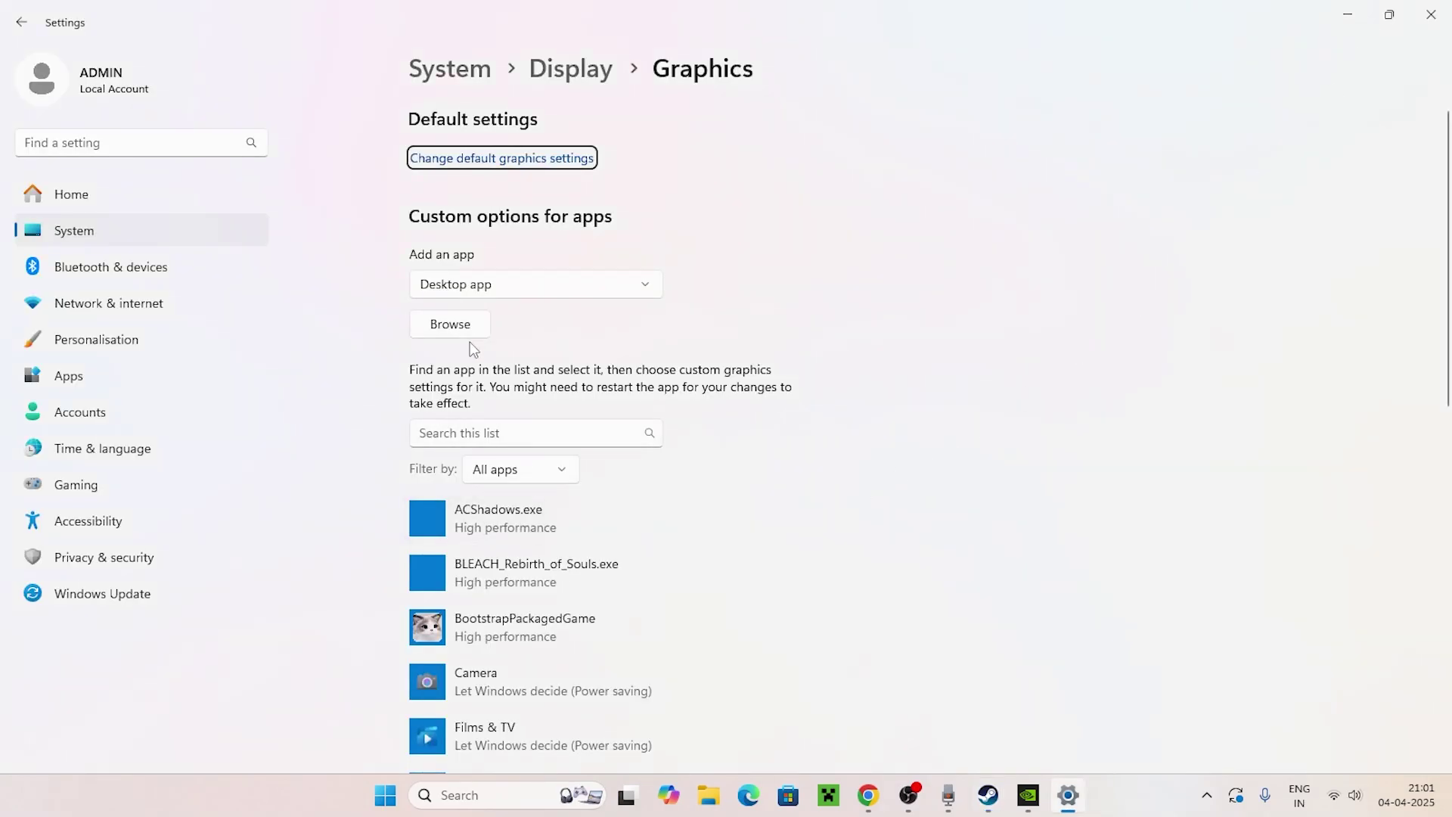
# Step: Add MarvelRivals_Launcher from SteamLibrary\steamapps\common\MarvelRivals on New Volume (D:) to the custom graphics options for desktop apps
pyautogui.click(451, 323)
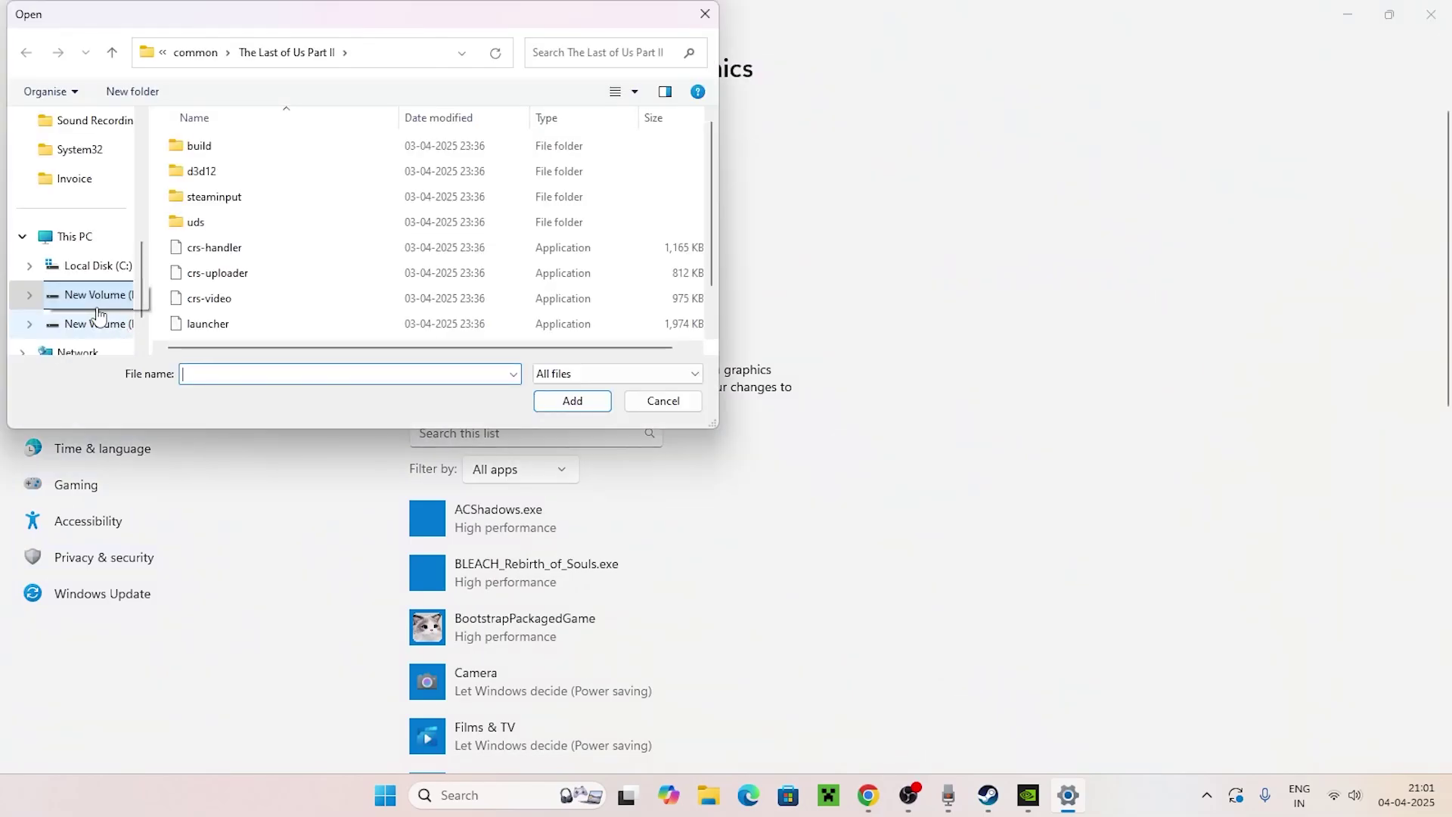
pyautogui.click(91, 239)
pyautogui.doubleClick(514, 180)
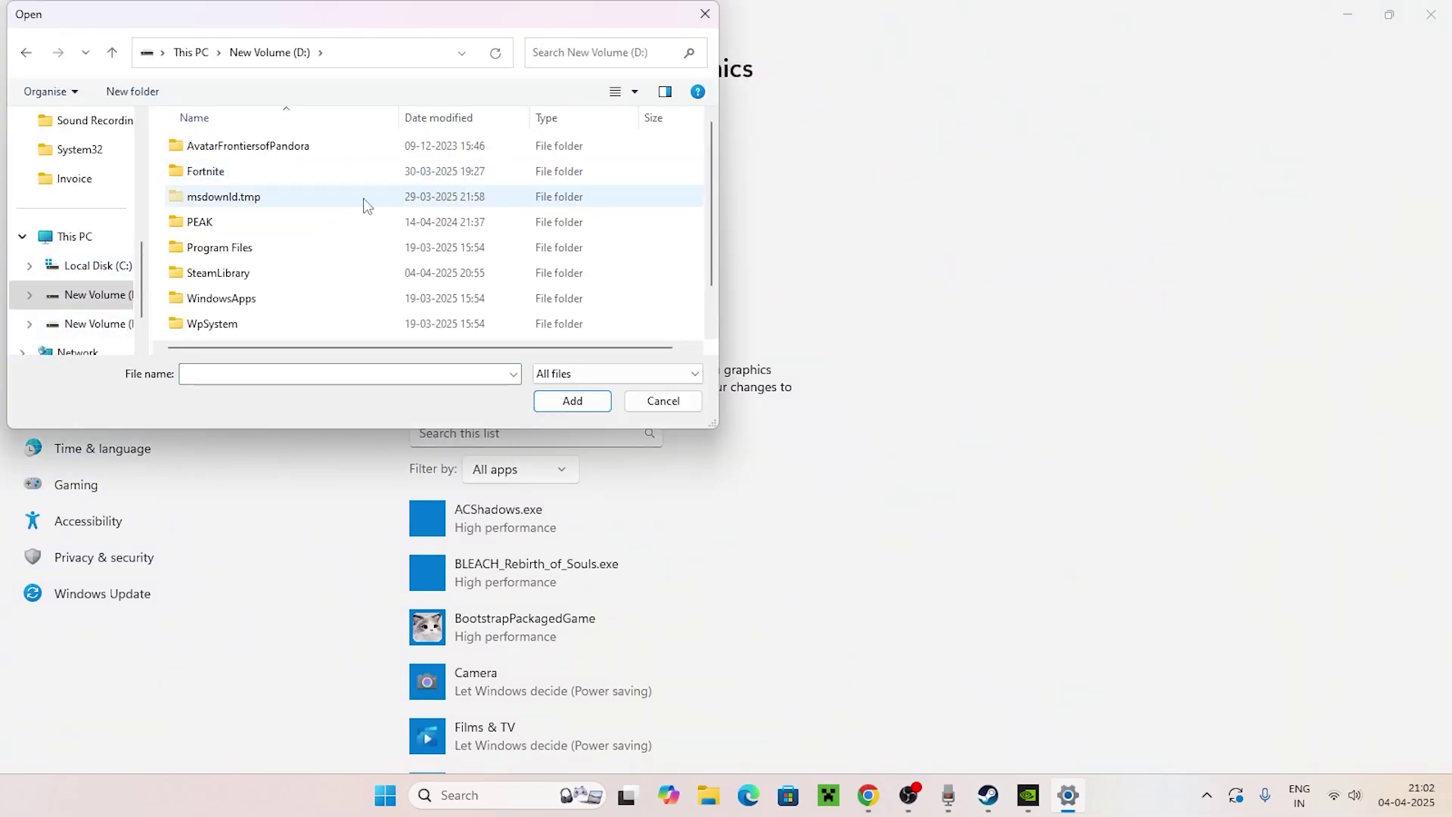
pyautogui.doubleClick(237, 273)
pyautogui.doubleClick(238, 147)
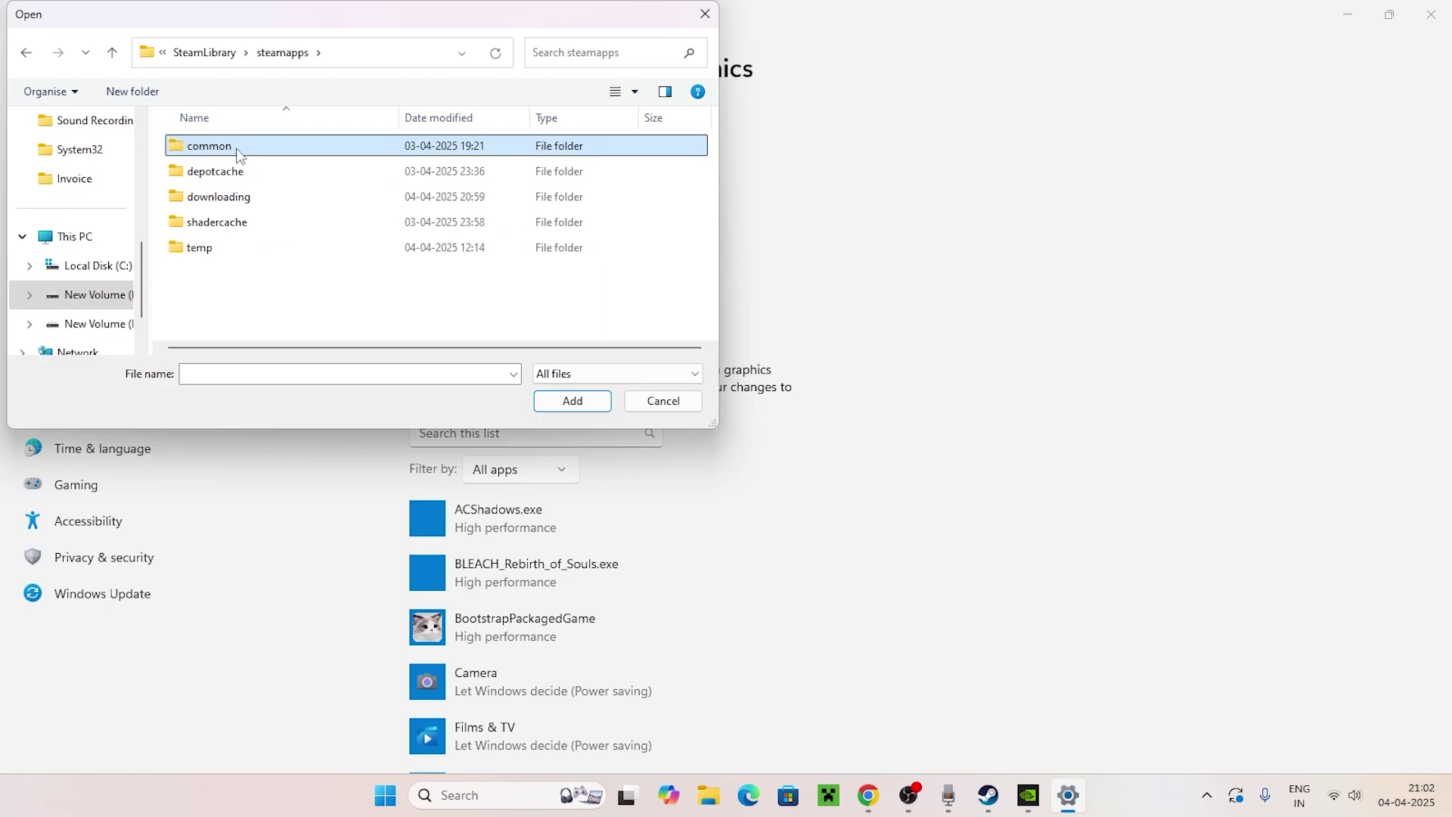
pyautogui.doubleClick(240, 151)
pyautogui.scroll(-3, 245, 216)
pyautogui.scroll(-1, 249, 220)
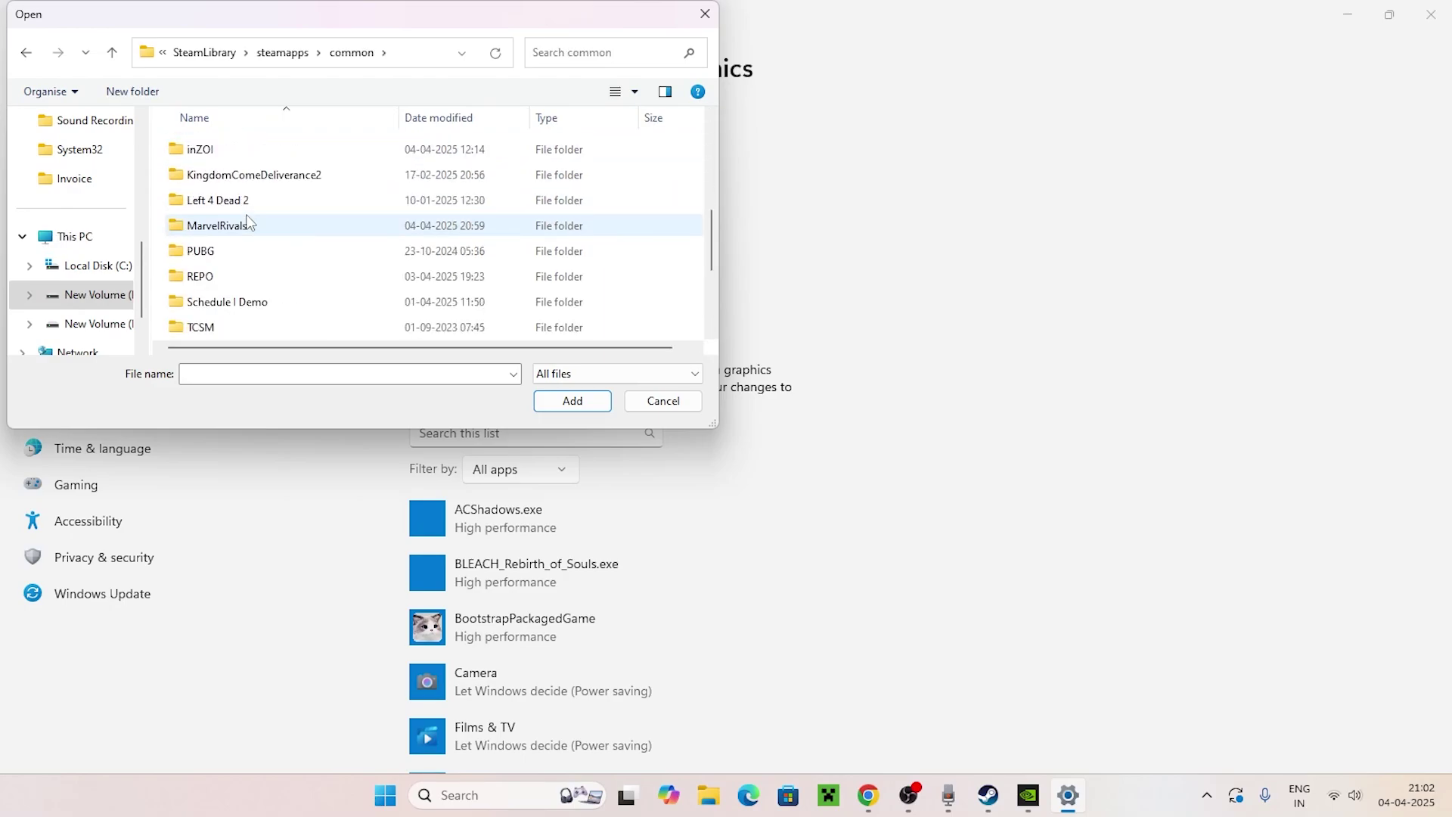
pyautogui.doubleClick(246, 227)
pyautogui.scroll(-2, 291, 237)
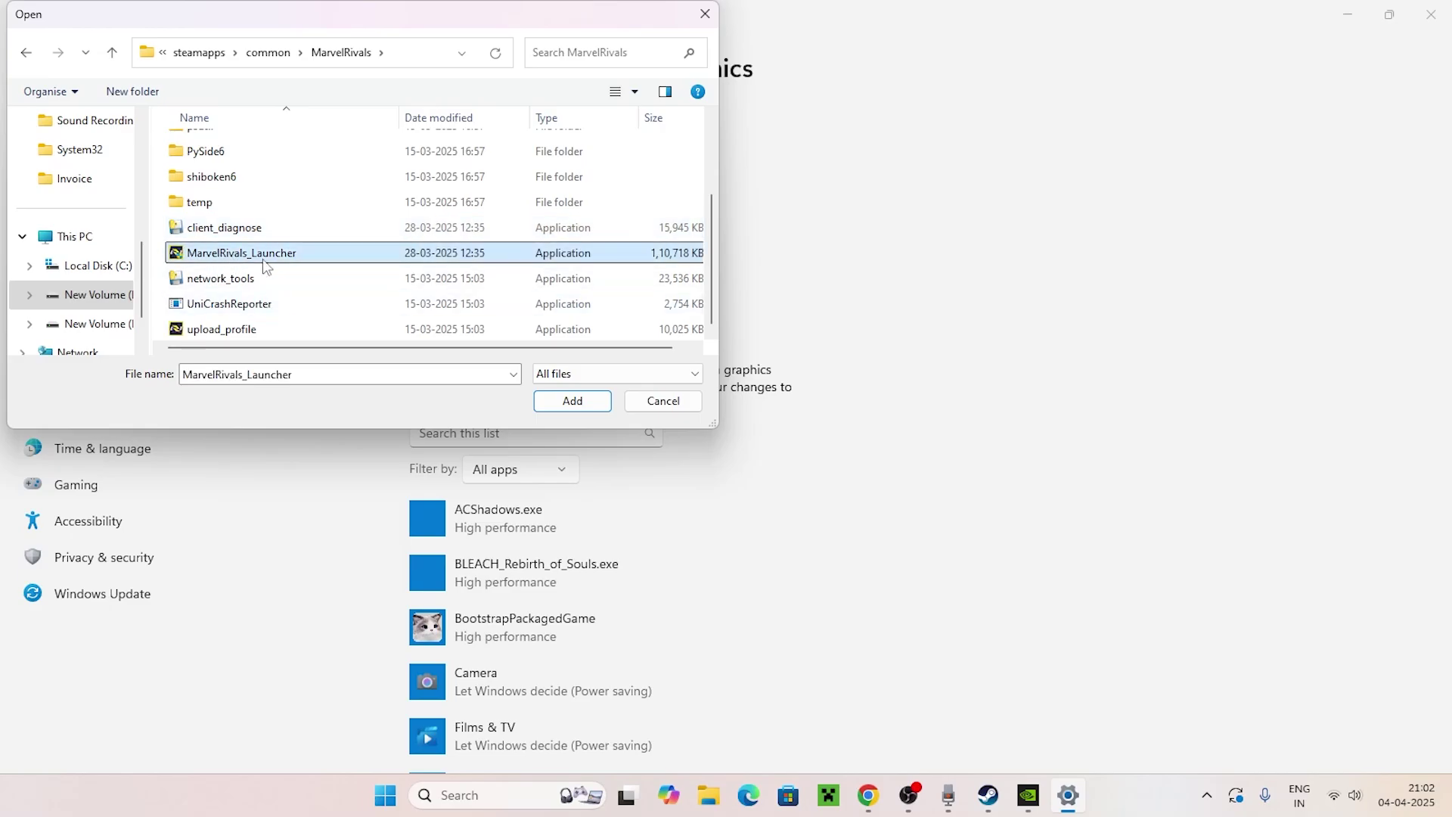
pyautogui.click(572, 401)
# Step: Set the Marvel Rivals graphics preference to High performance, save it, and close Settings
pyautogui.scroll(-7, 1010, 262)
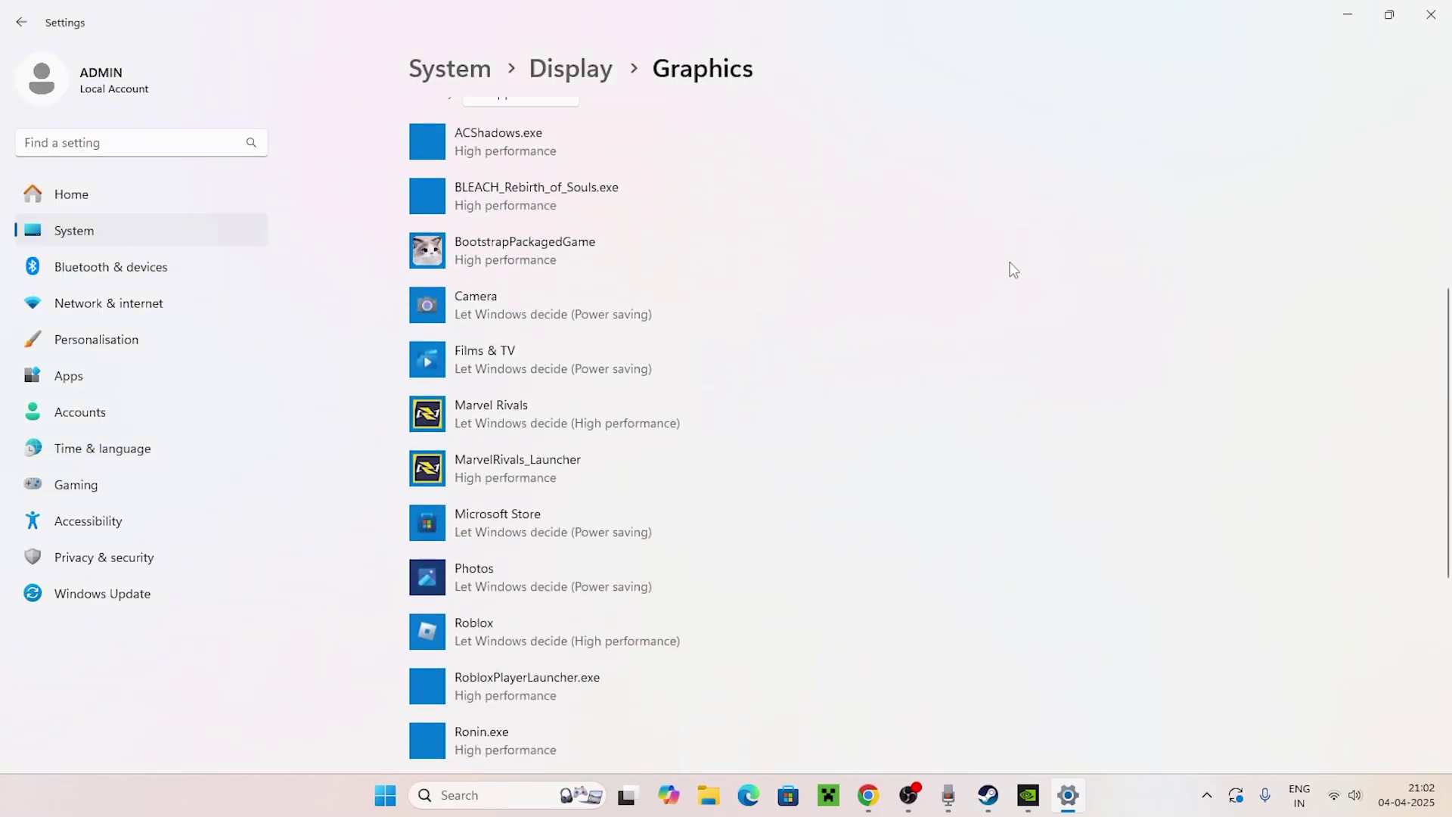
pyautogui.click(511, 308)
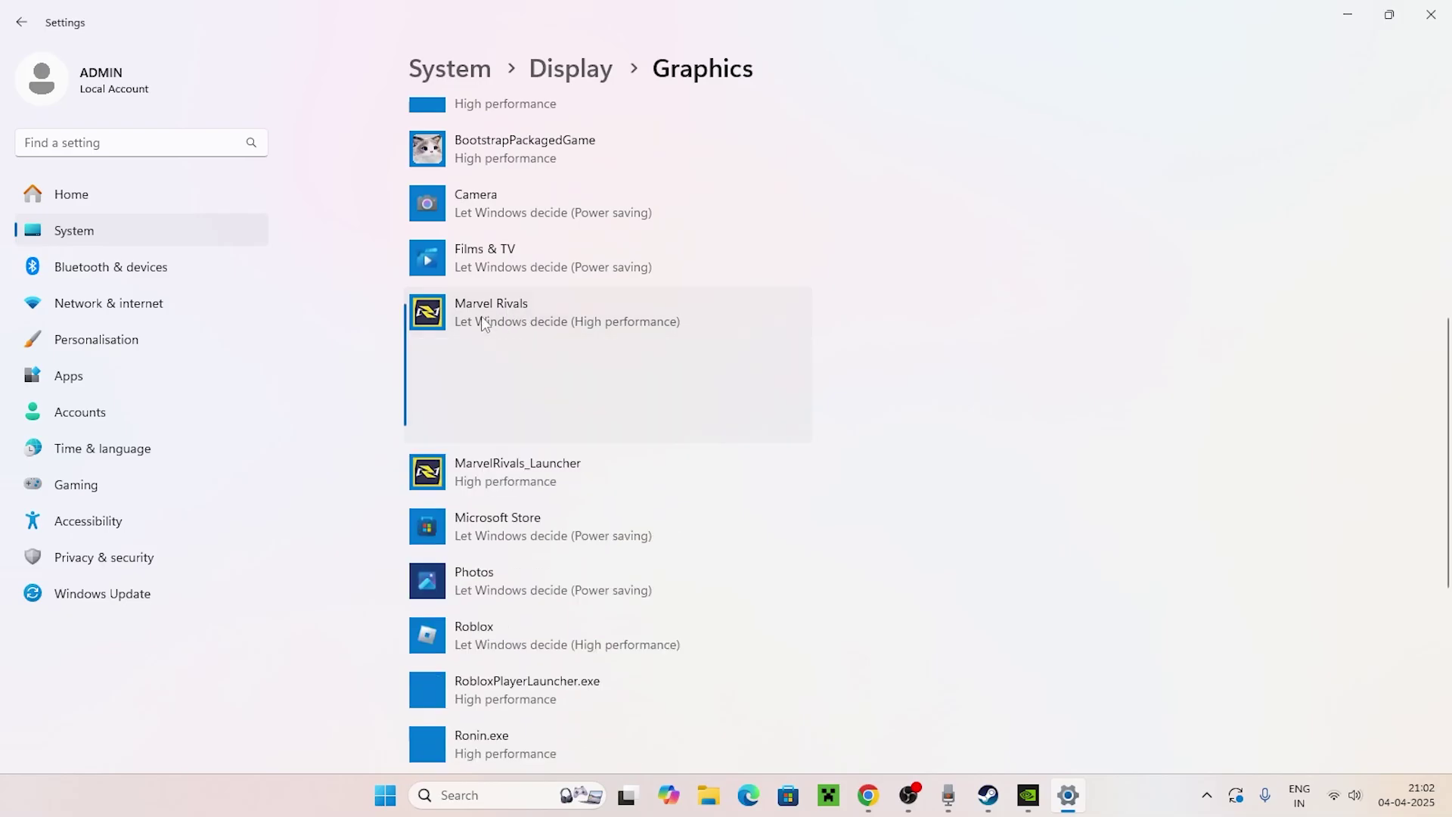
pyautogui.click(665, 419)
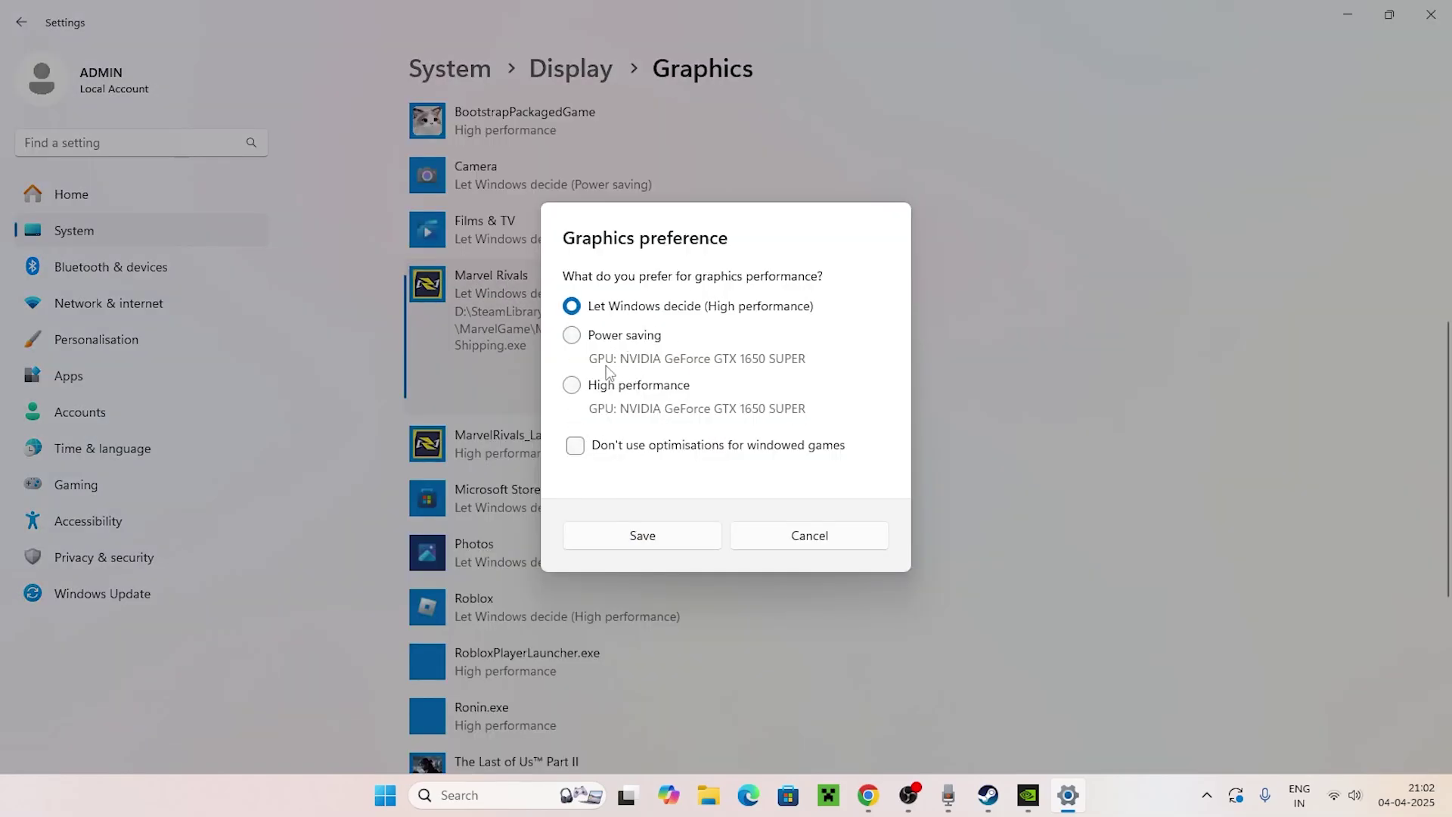
pyautogui.click(577, 390)
pyautogui.click(694, 534)
pyautogui.click(1432, 12)
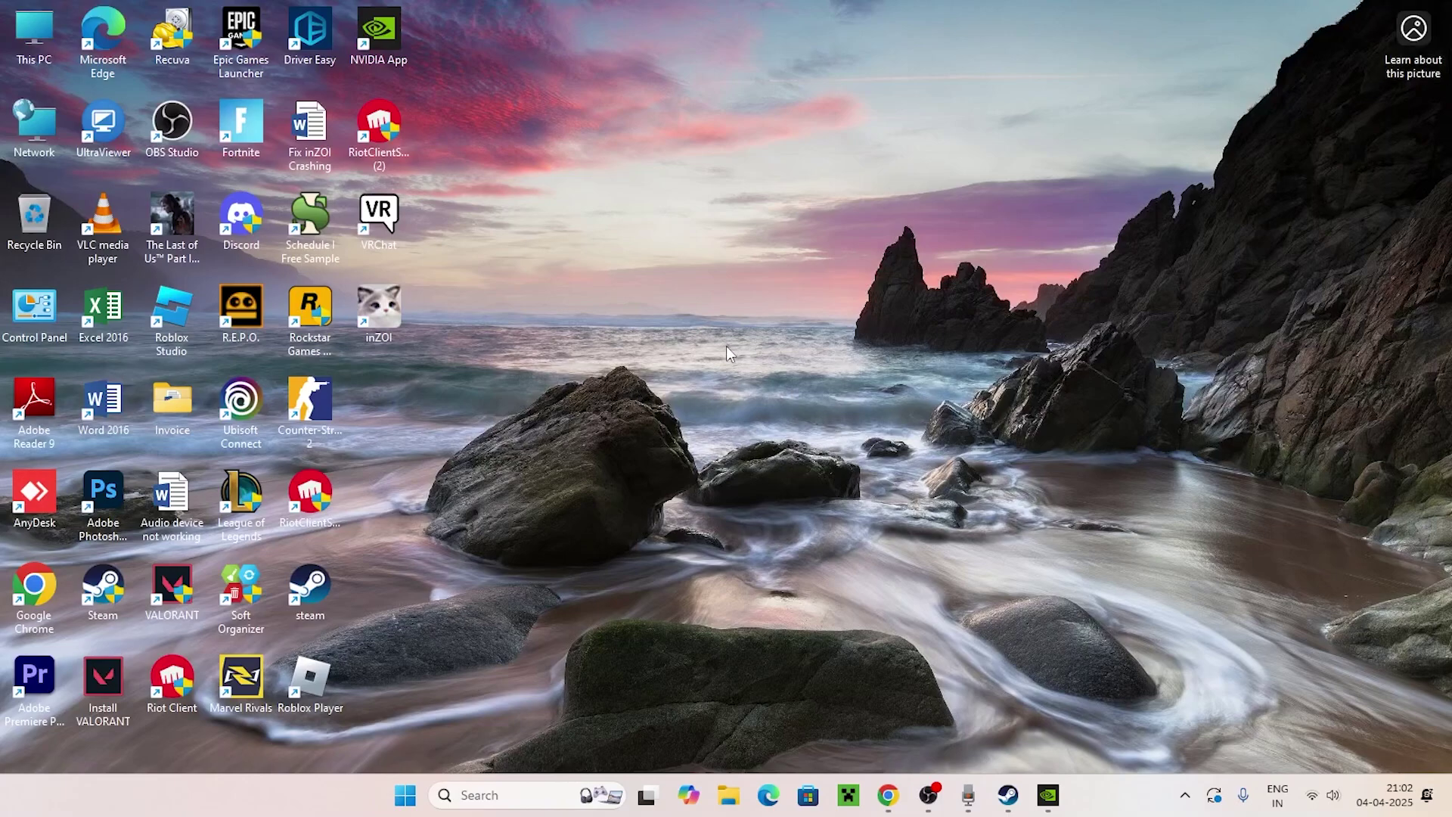
# Step: Switch to Steam with the Marvel Rivals library page open
pyautogui.click(1009, 806)
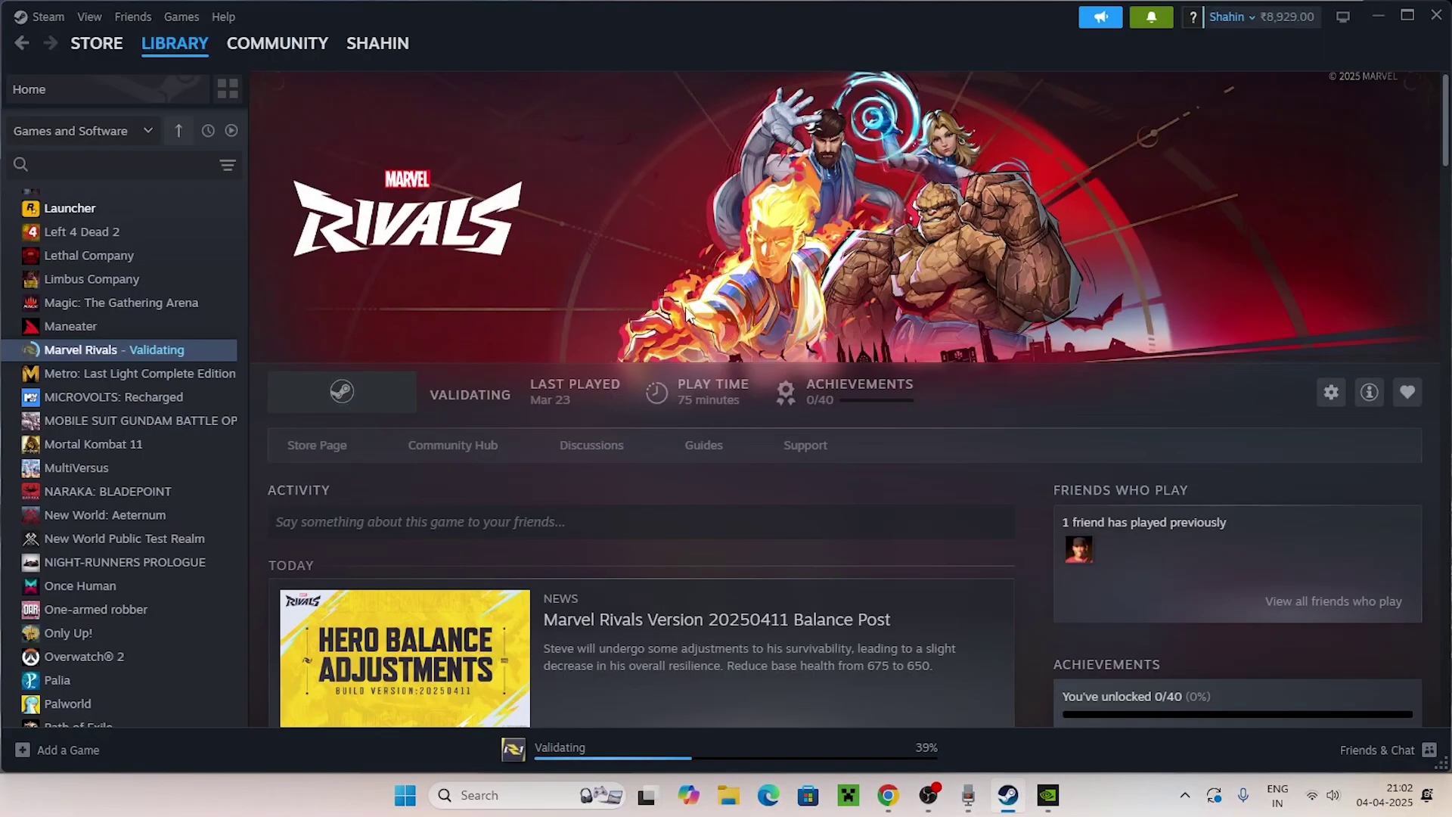